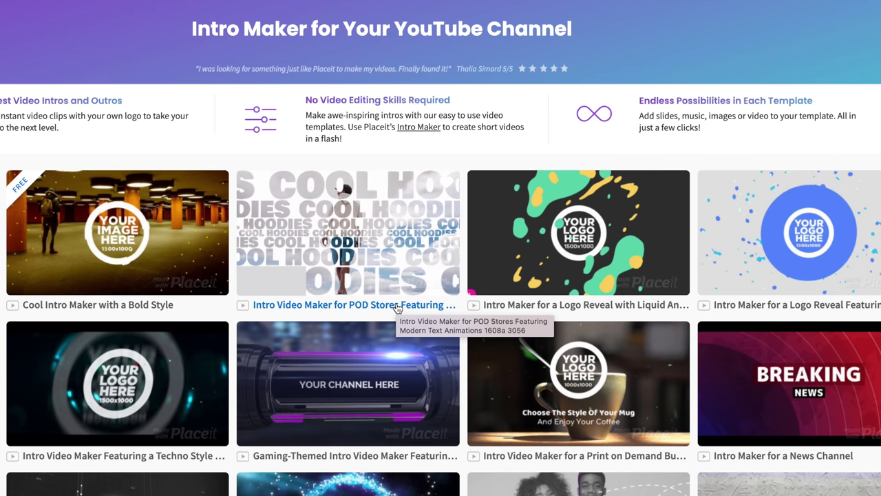
{"action": "left_click", "coordinate": [650, 264]}
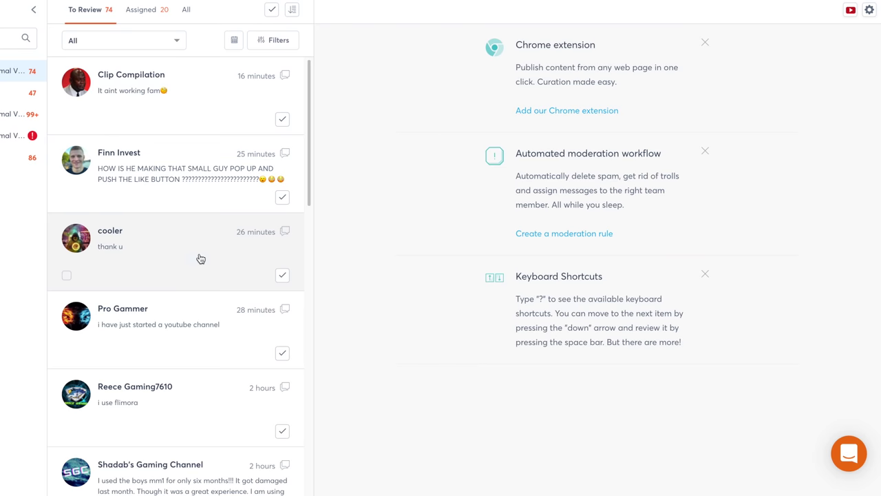
{"action": "left_click", "coordinate": [200, 258]}
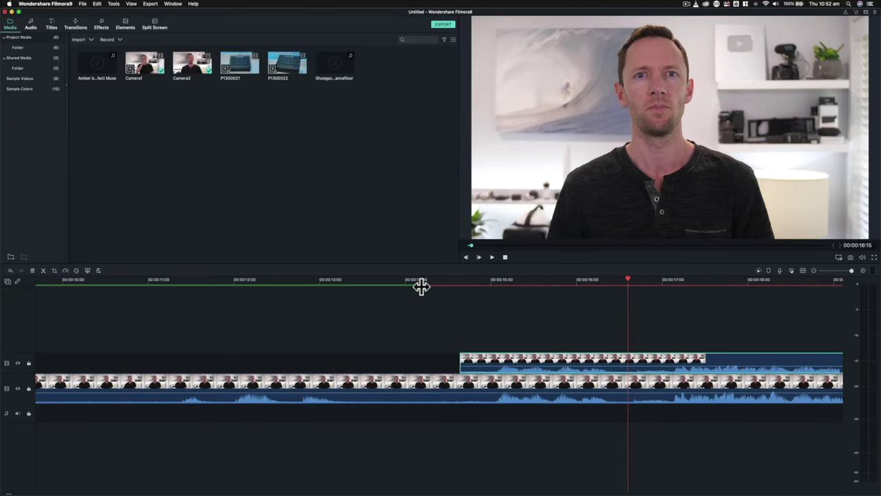
{"action": "left_click", "coordinate": [839, 257]}
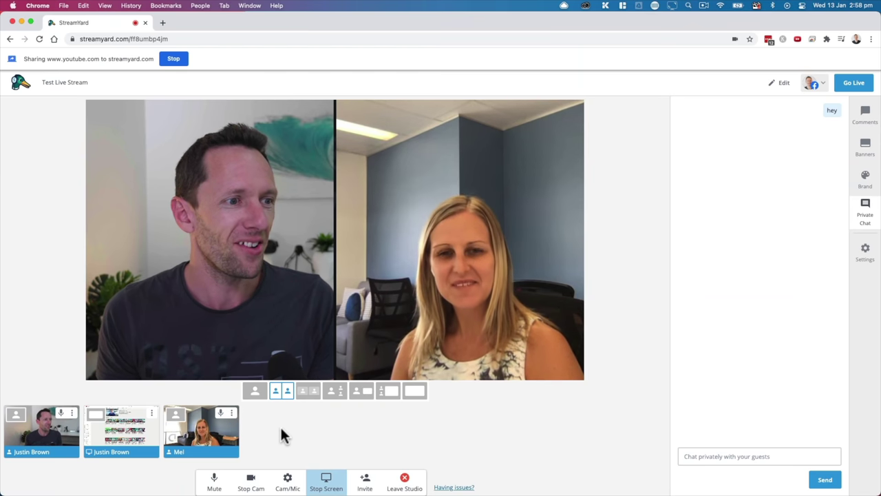
{"action": "left_click", "coordinate": [222, 415]}
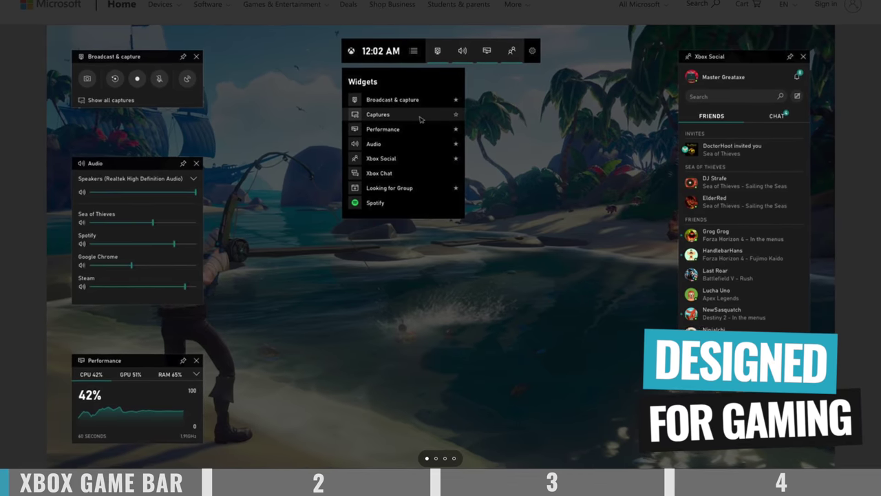
{"action": "left_click", "coordinate": [421, 119]}
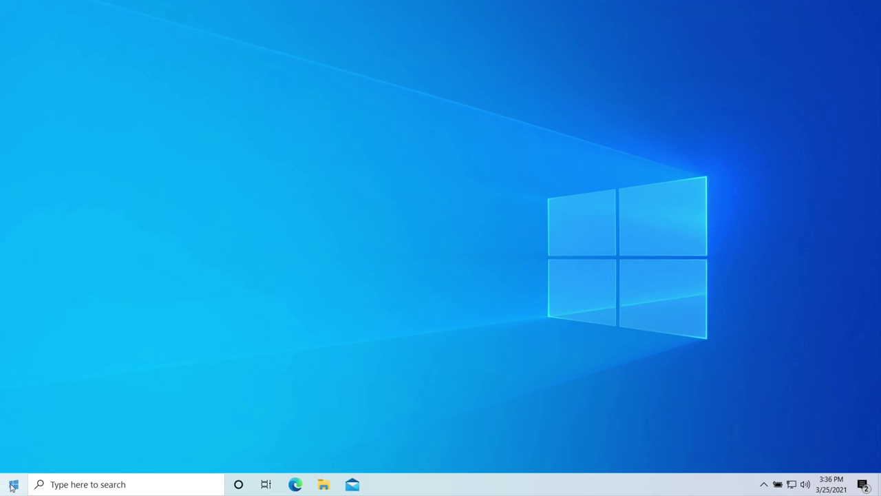
- Search Windows for "game" and open Xbox Game Bar
{"action": "left_click", "coordinate": [13, 486]}
{"action": "type", "text": "game"}
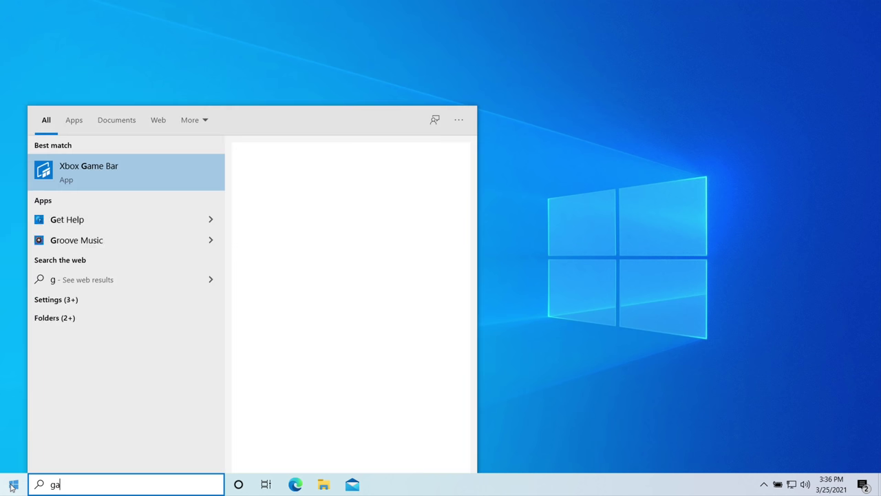
{"action": "left_click", "coordinate": [97, 173]}
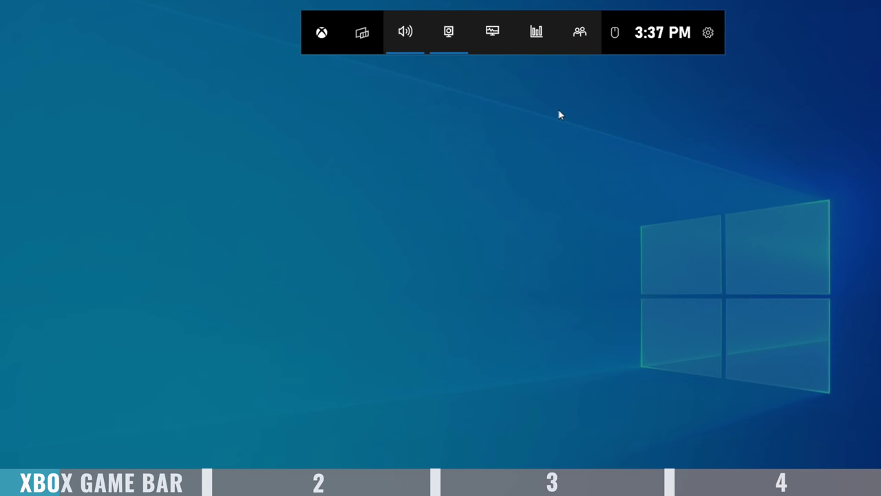
- Look over the Audio and Capture widgets of Xbox Game Bar and close the overlay
{"action": "left_click", "coordinate": [407, 32]}
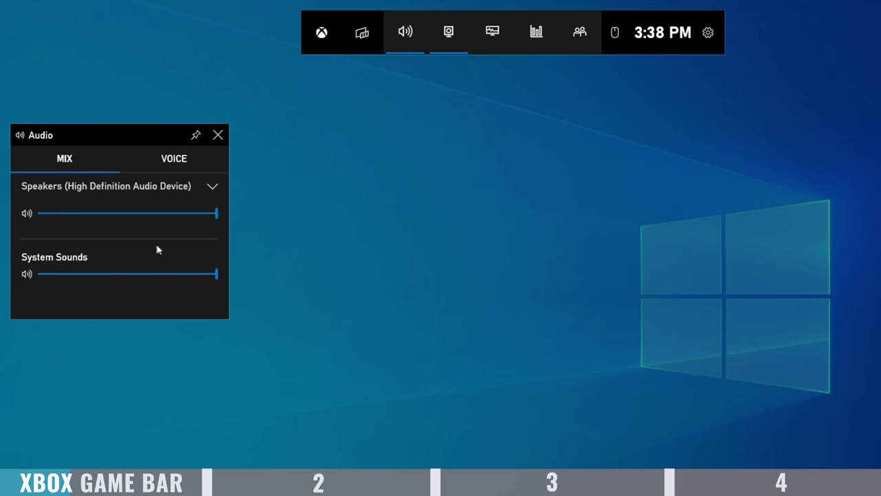
{"action": "left_click", "coordinate": [172, 170]}
{"action": "left_click", "coordinate": [449, 31]}
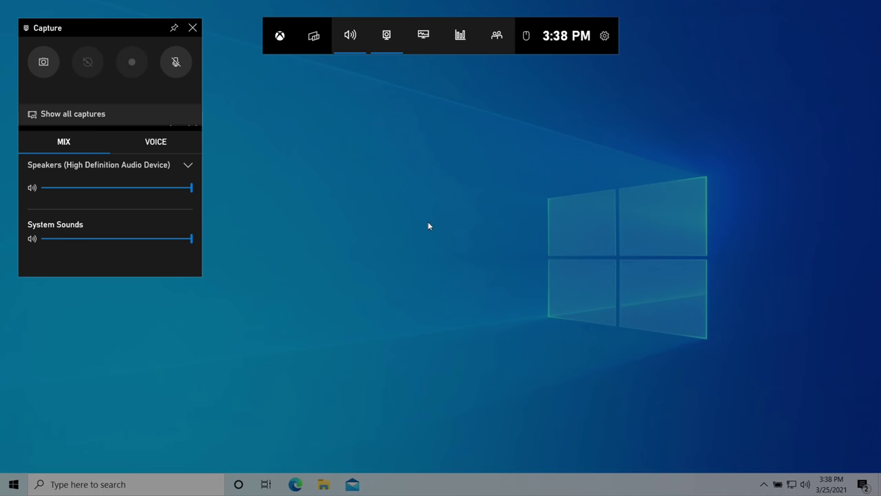
{"action": "key", "text": "super+g"}
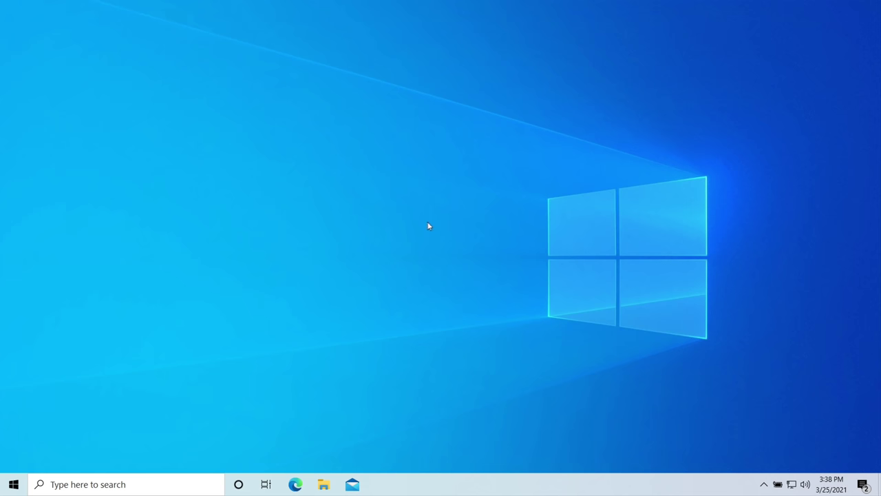
- Search Windows settings for "game", open the Captures page of the gaming settings and review its recording, audio and video quality options
{"action": "left_click", "coordinate": [9, 487]}
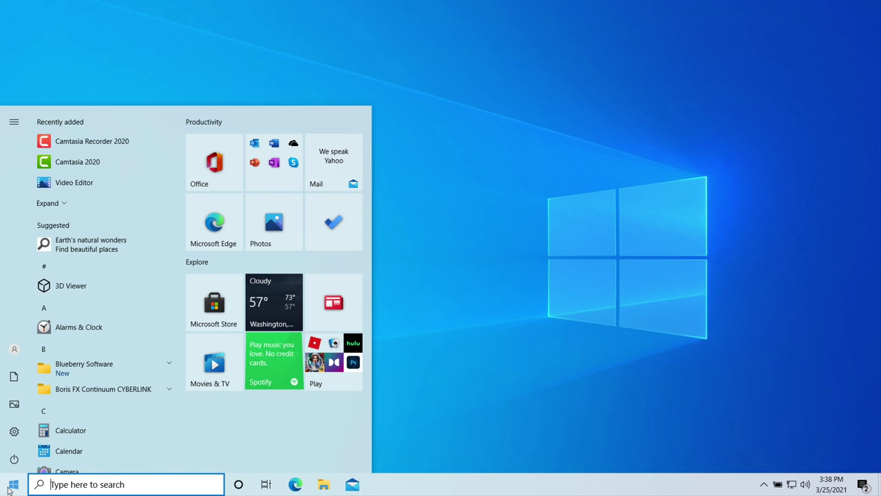
{"action": "type", "text": "game"}
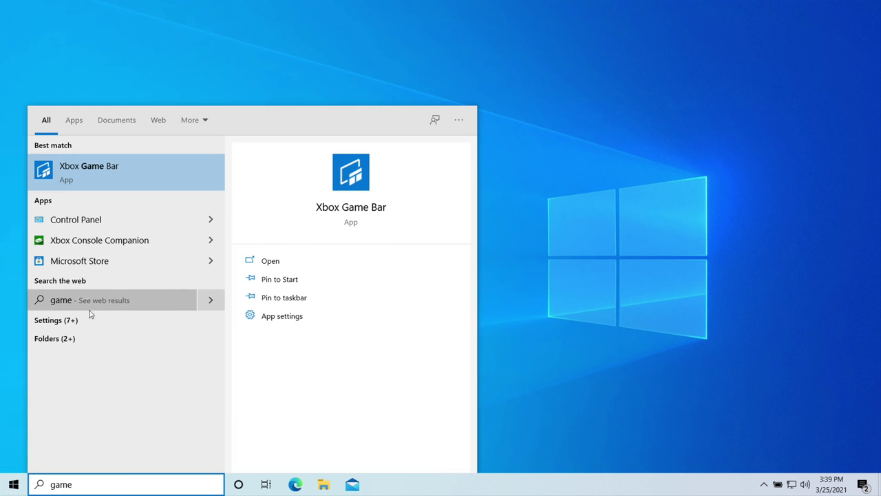
{"action": "left_click", "coordinate": [134, 325]}
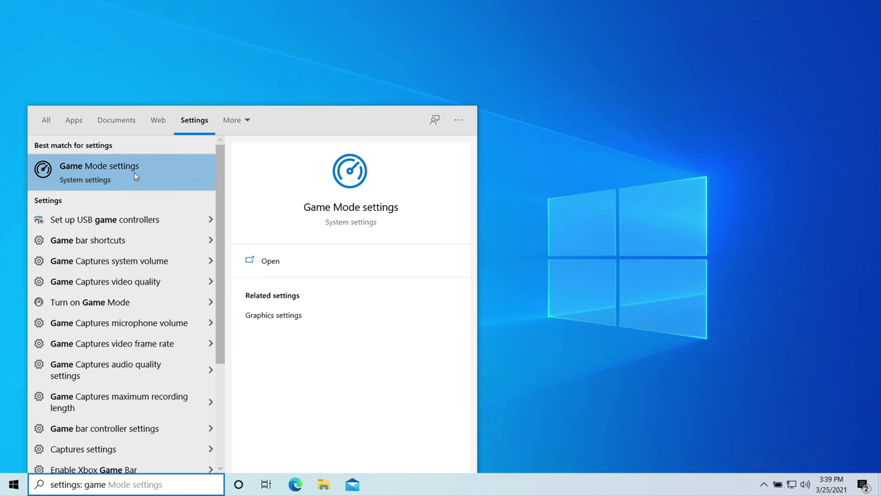
{"action": "left_click", "coordinate": [136, 177]}
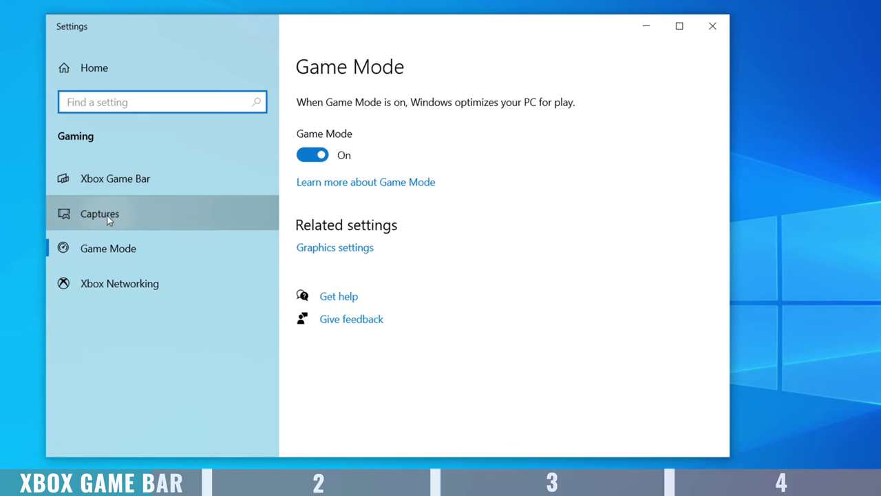
{"action": "left_click", "coordinate": [108, 219]}
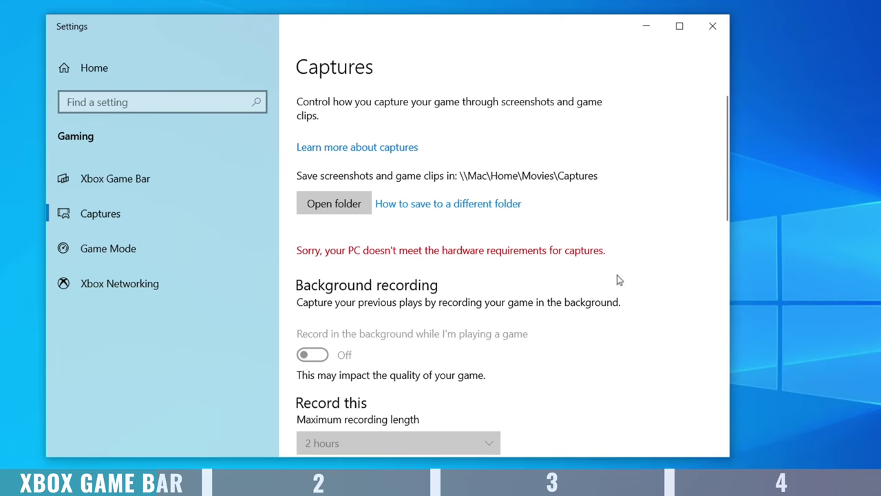
{"action": "scroll", "coordinate": [618, 280], "scroll_direction": "down", "scroll_amount": 3}
{"action": "scroll", "coordinate": [618, 279], "scroll_direction": "down", "scroll_amount": 3}
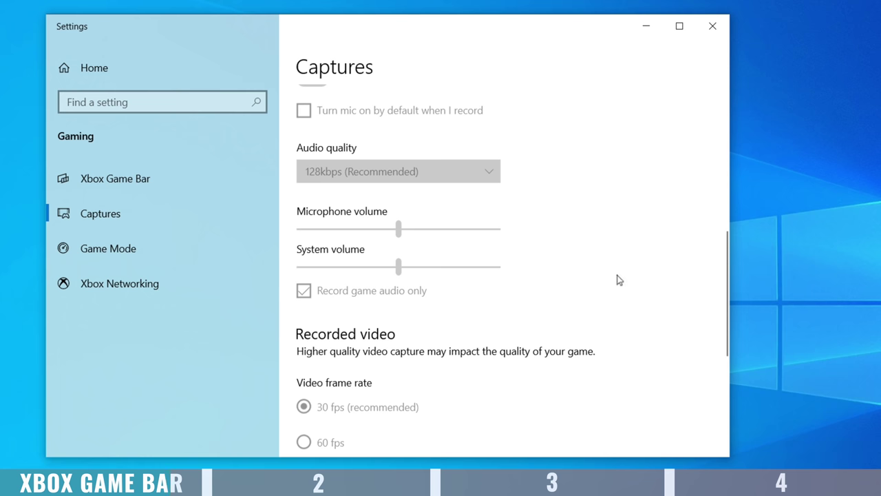
{"action": "scroll", "coordinate": [617, 280], "scroll_direction": "down", "scroll_amount": 5}
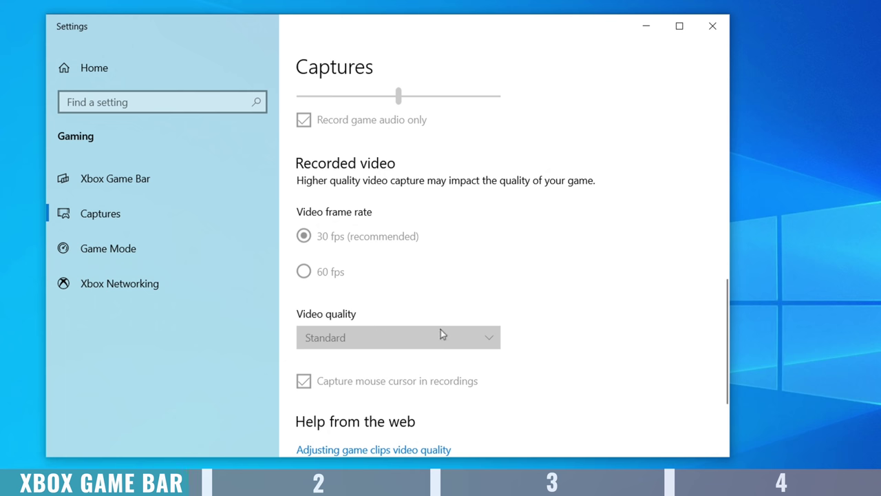
{"action": "scroll", "coordinate": [441, 329], "scroll_direction": "down", "scroll_amount": 2}
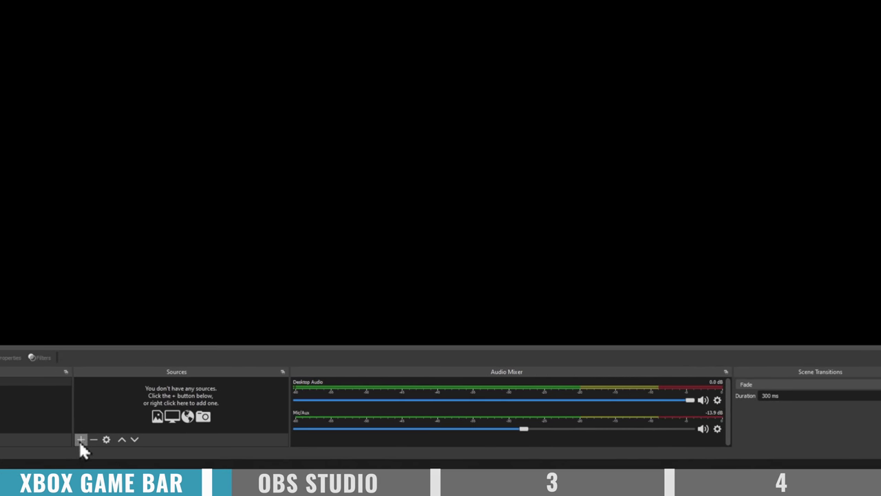
- In OBS Studio, add a new Window Capture source that captures the "YouTube - Google Chrome" window
{"action": "left_click", "coordinate": [80, 440]}
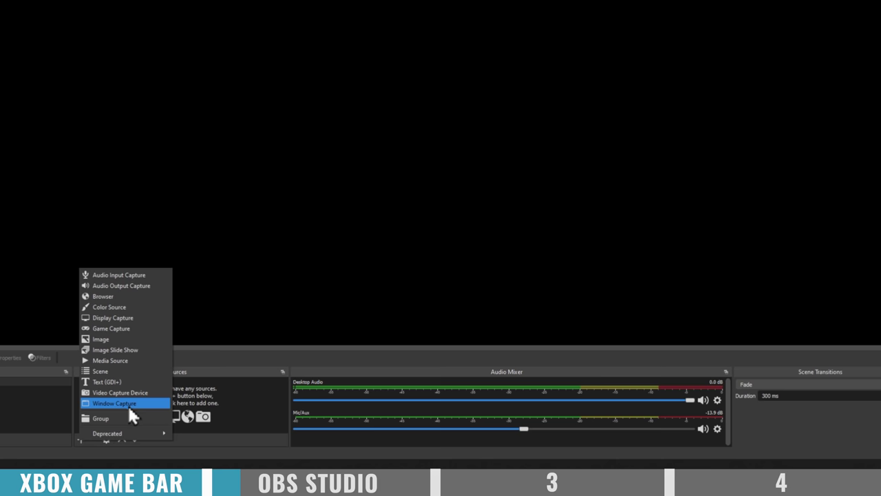
{"action": "left_click", "coordinate": [158, 404]}
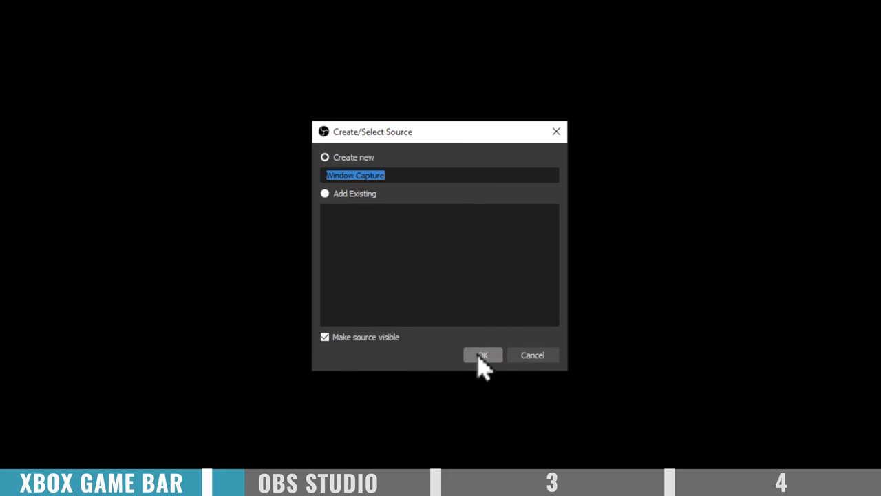
{"action": "left_click", "coordinate": [482, 355]}
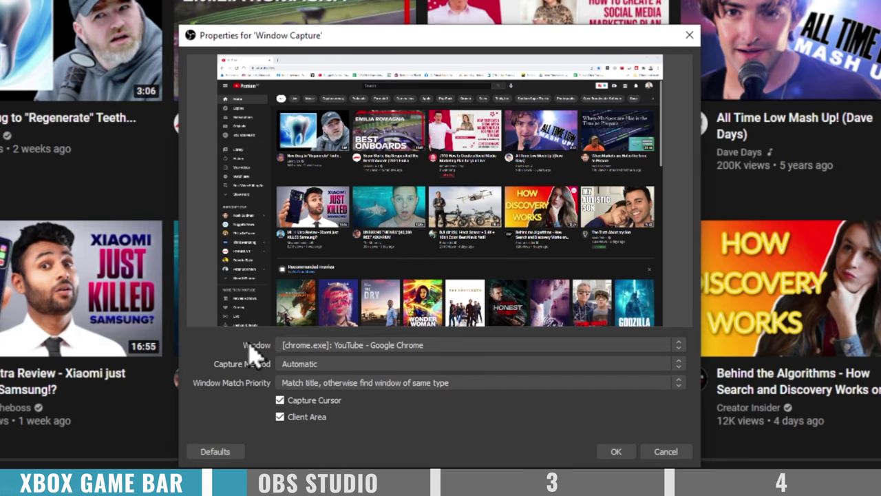
{"action": "left_click", "coordinate": [680, 348]}
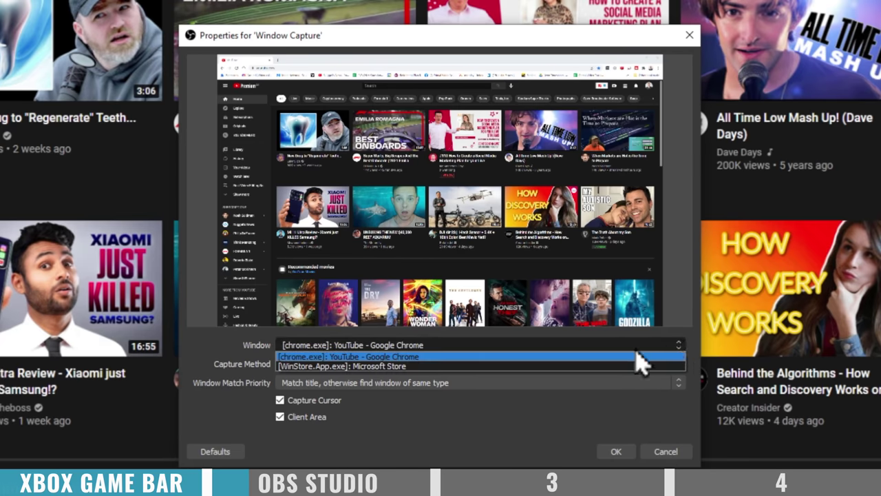
{"action": "left_click", "coordinate": [391, 358]}
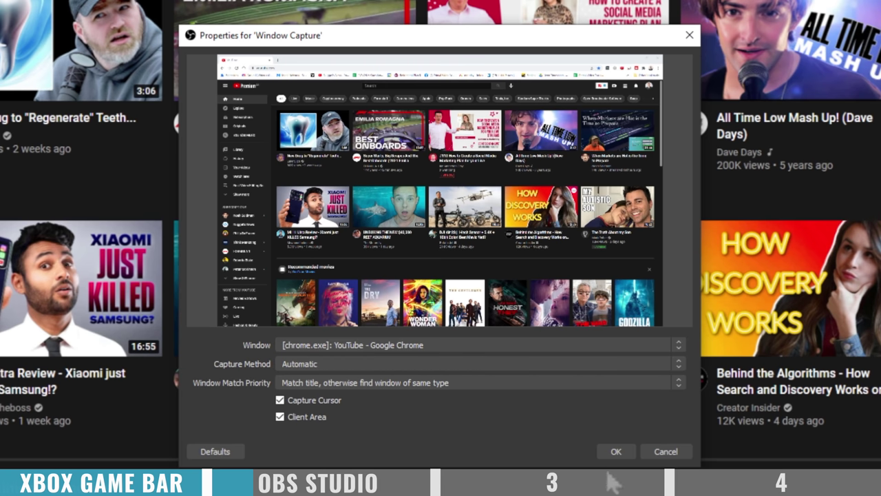
{"action": "left_click", "coordinate": [616, 452]}
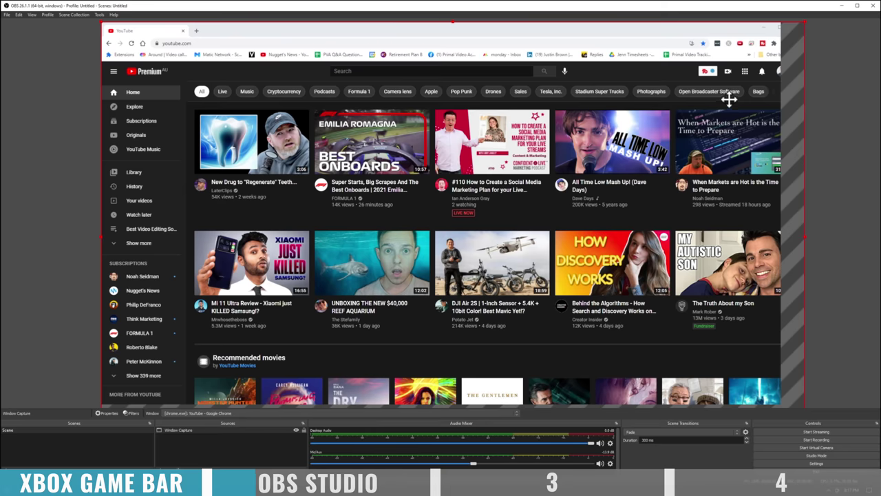
- Move and scale the captured browser window so that it fits the canvas
{"action": "left_click_drag", "start_coordinate": [728, 100], "coordinate": [723, 95]}
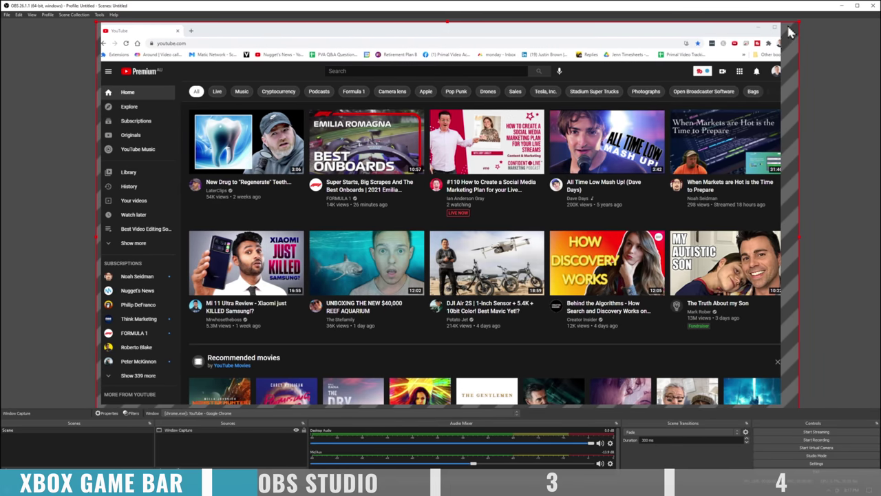
{"action": "left_click_drag", "start_coordinate": [803, 25], "coordinate": [777, 32]}
{"action": "right_click", "coordinate": [778, 32]}
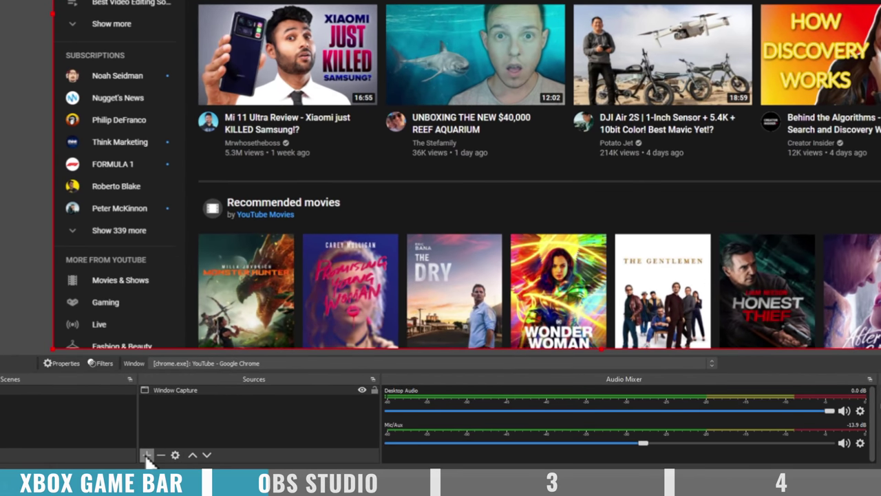
- Add a Video Capture Device source using the c922 Pro Stream Webcam at 1280x720 and shrink it into the canvas's lower-left corner
{"action": "left_click", "coordinate": [147, 456]}
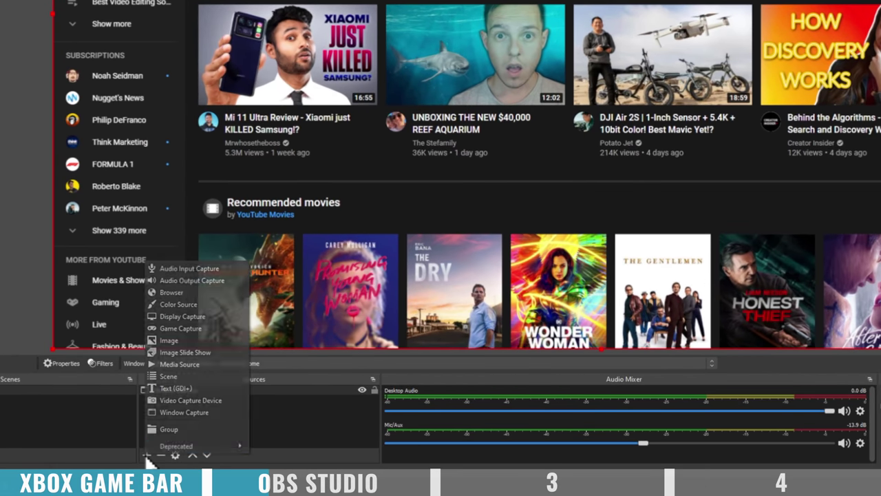
{"action": "left_click", "coordinate": [197, 401]}
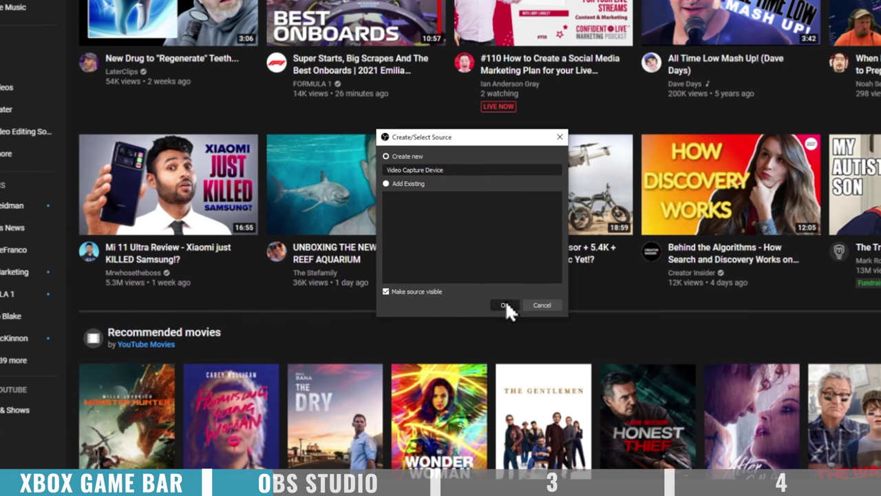
{"action": "left_click", "coordinate": [505, 306]}
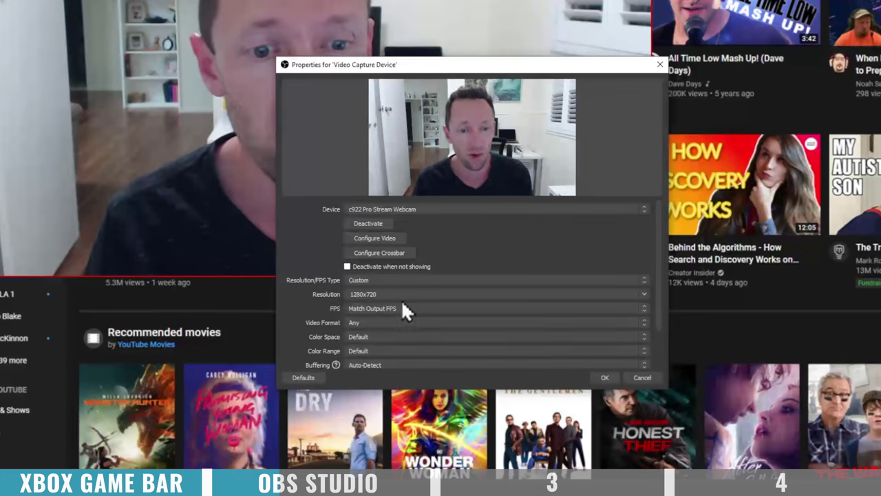
{"action": "left_click", "coordinate": [604, 377]}
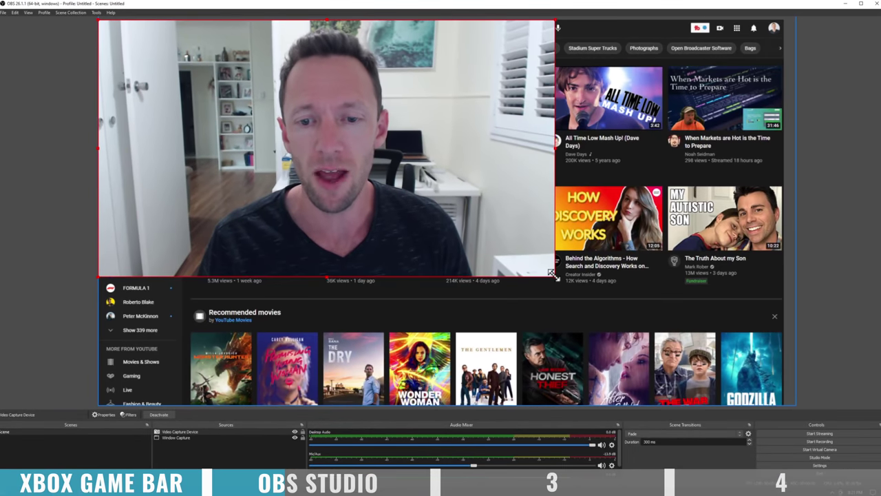
{"action": "left_click_drag", "start_coordinate": [591, 276], "coordinate": [266, 122]}
{"action": "left_click_drag", "start_coordinate": [206, 24], "coordinate": [216, 315]}
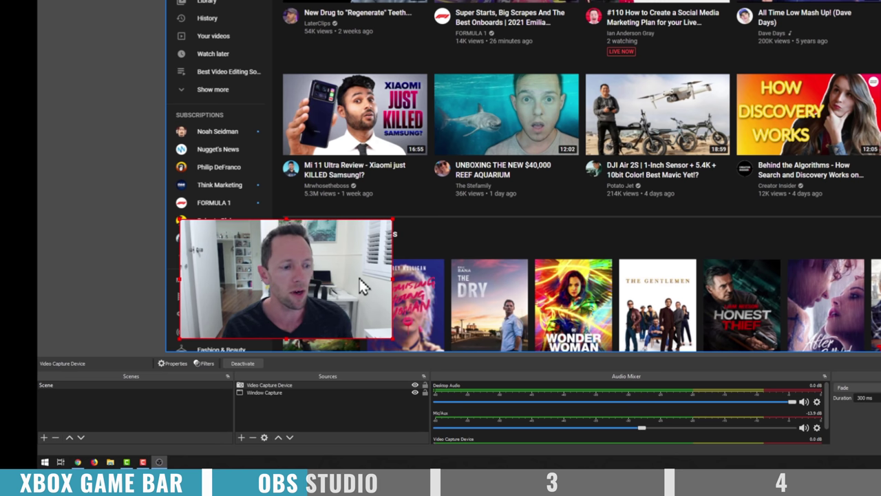
- Add a second scene with the default name and give it the existing Video Capture Device as its source
{"action": "left_click", "coordinate": [43, 437]}
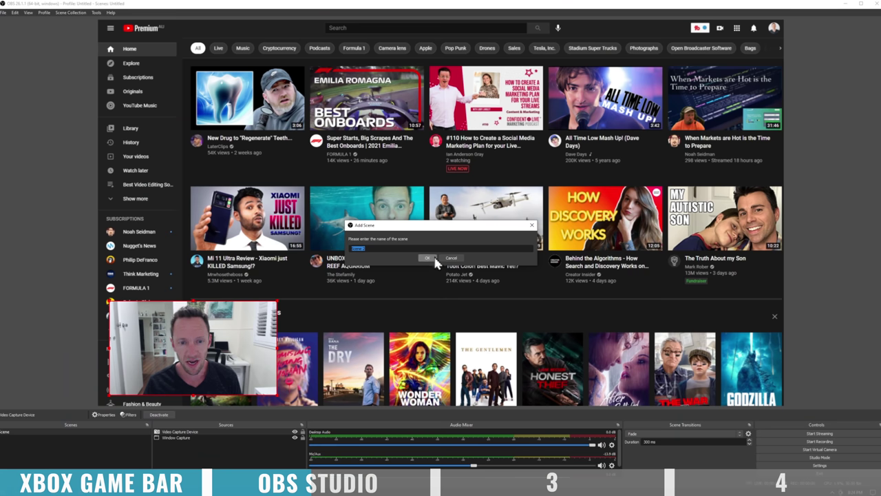
{"action": "left_click", "coordinate": [428, 258]}
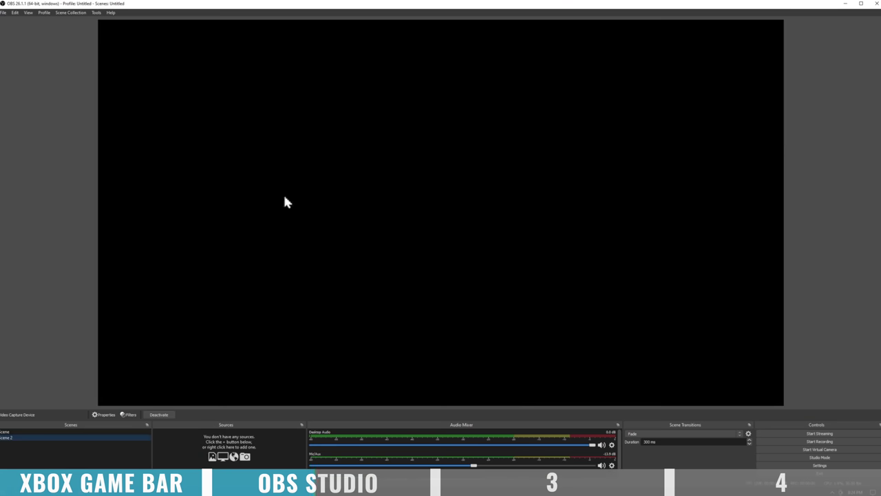
{"action": "left_click", "coordinate": [157, 473]}
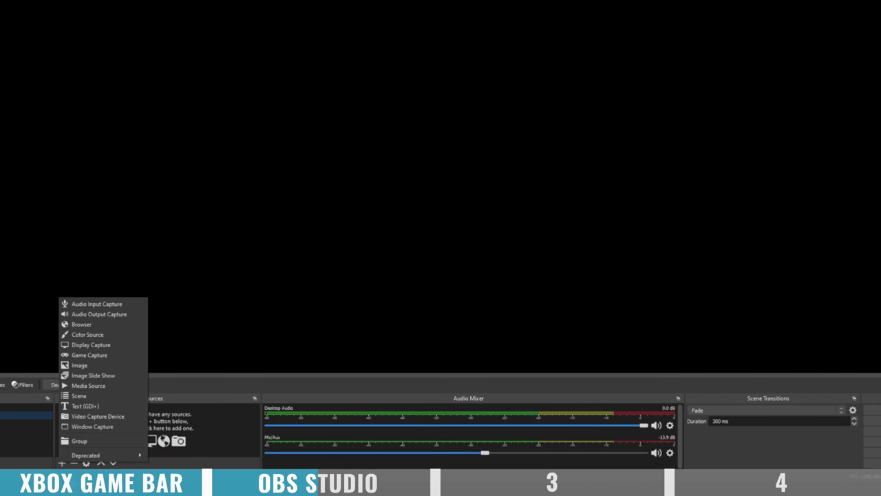
{"action": "left_click", "coordinate": [105, 416]}
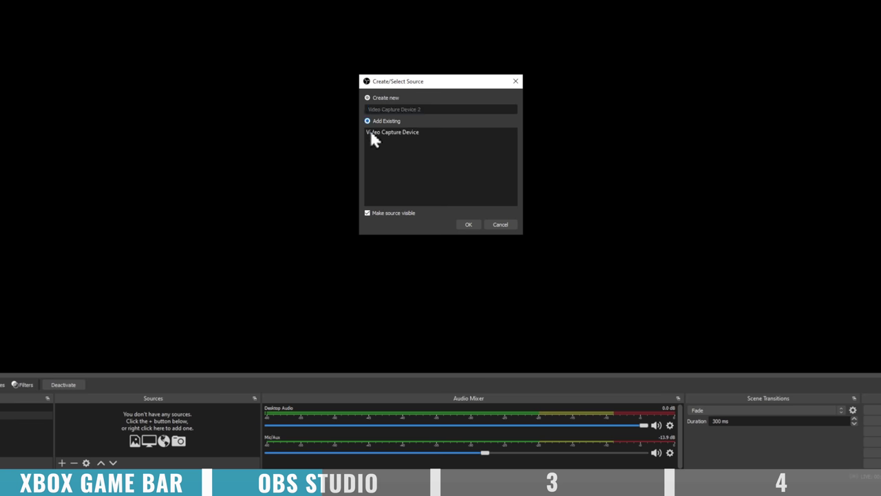
{"action": "left_click", "coordinate": [372, 133]}
{"action": "left_click", "coordinate": [467, 225]}
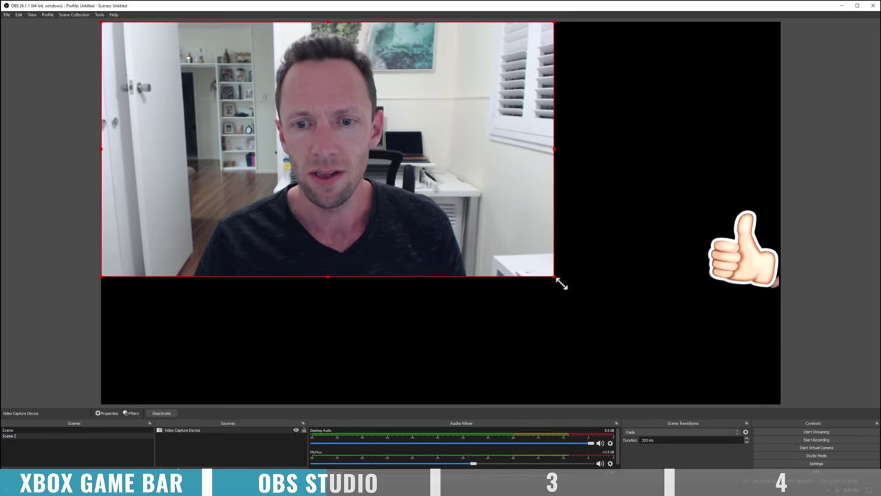
- Enlarge the webcam source to fill the second scene's canvas and test switching between the two scenes
{"action": "left_click_drag", "start_coordinate": [556, 277], "coordinate": [780, 404]}
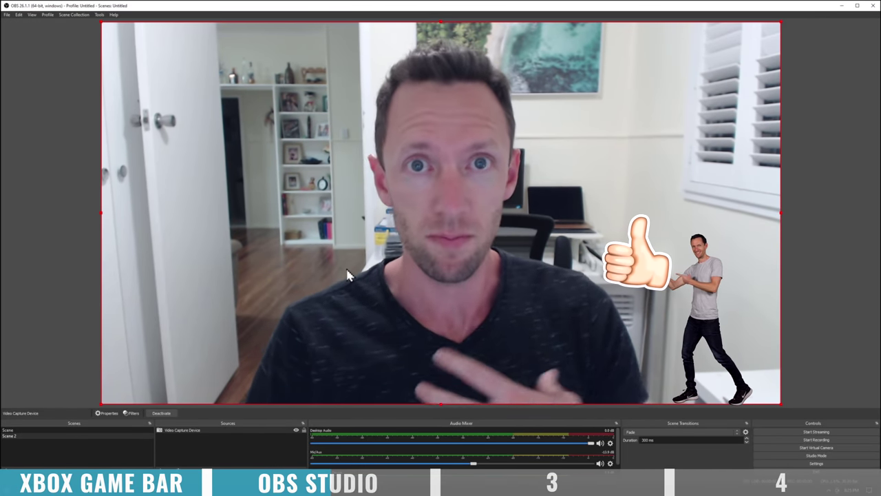
{"action": "left_click", "coordinate": [13, 430]}
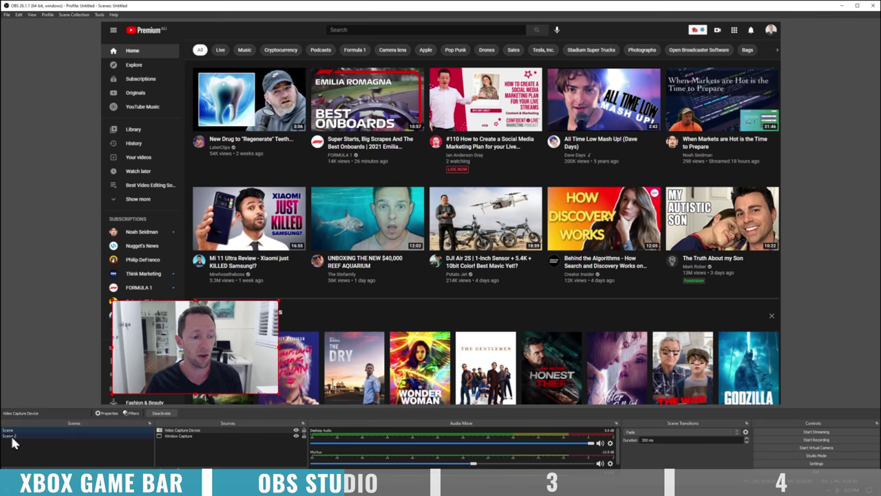
{"action": "left_click", "coordinate": [12, 437]}
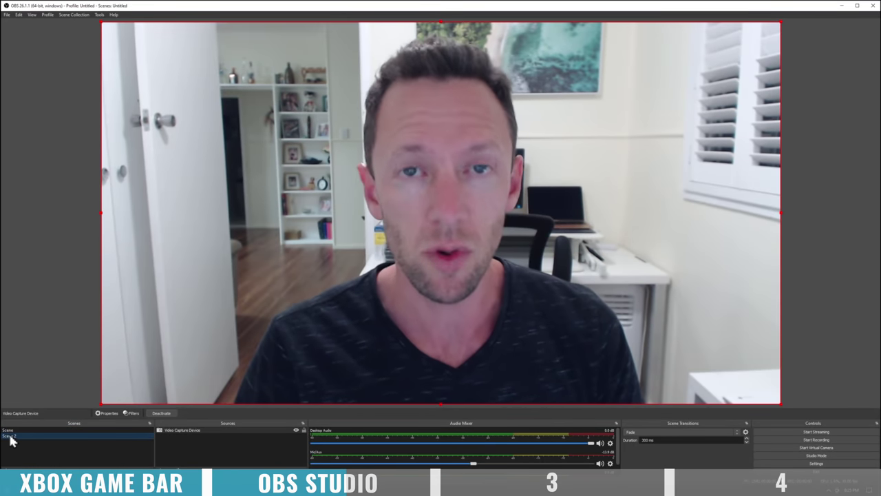
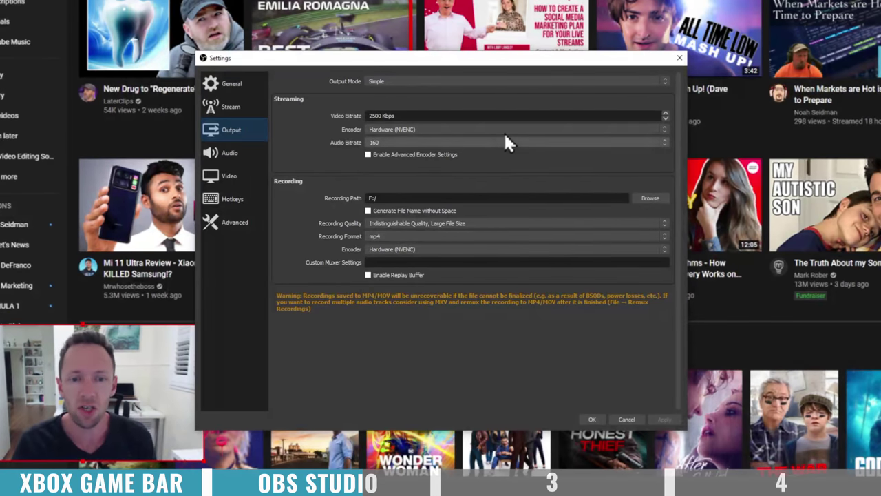
- Review the recording quality, recording format, encoder and output mode choices in the output settings
{"action": "left_click", "coordinate": [507, 224]}
{"action": "left_click", "coordinate": [508, 224]}
{"action": "left_click", "coordinate": [501, 237]}
{"action": "left_click", "coordinate": [502, 246]}
{"action": "left_click", "coordinate": [498, 249]}
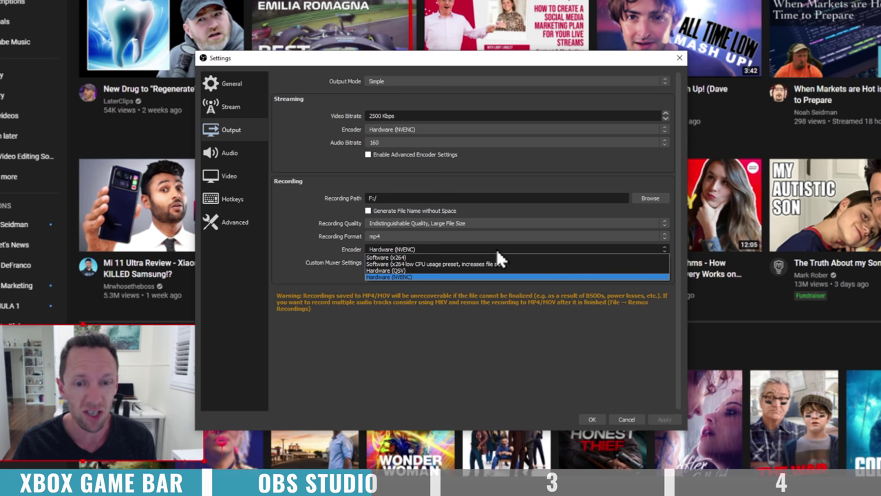
{"action": "left_click", "coordinate": [497, 251]}
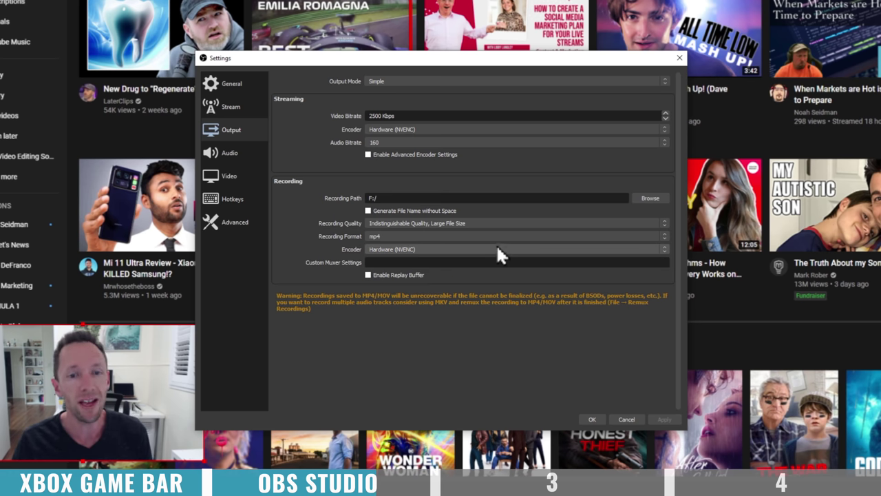
{"action": "left_click", "coordinate": [401, 78]}
{"action": "left_click", "coordinate": [399, 97]}
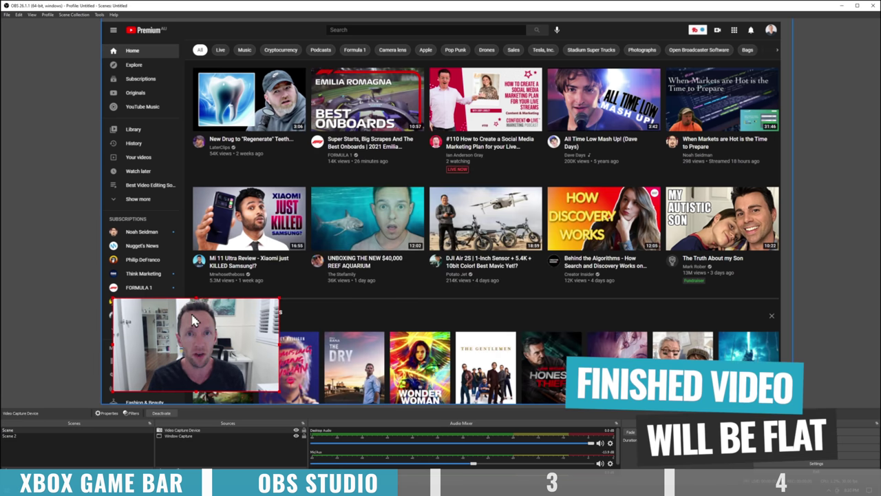
- Shift the webcam overlay slightly up and to the right over the captured browser window in the first scene
{"action": "mouse_move", "coordinate": [225, 321]}
{"action": "left_mouse_down"}
{"action": "mouse_move", "coordinate": [235, 300]}
{"action": "mouse_move", "coordinate": [232, 315]}
{"action": "left_mouse_up"}
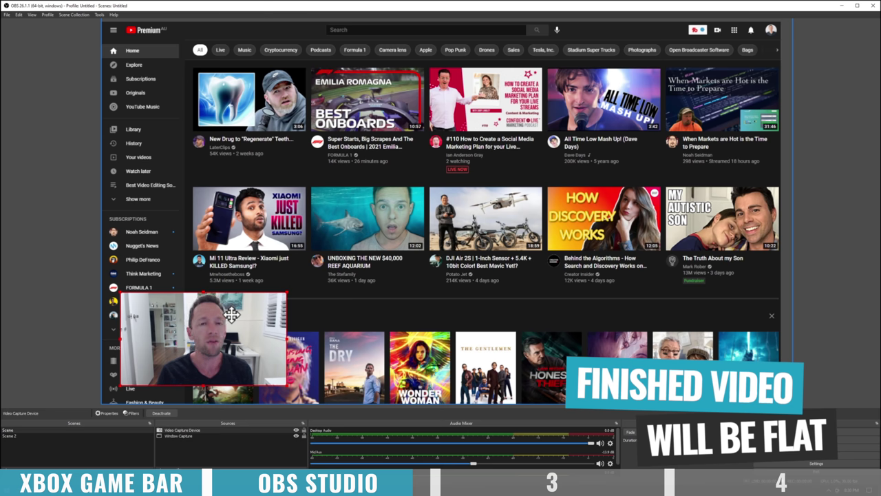
{"action": "mouse_move", "coordinate": [232, 315]}
{"action": "left_mouse_down"}
{"action": "mouse_move", "coordinate": [406, 208]}
{"action": "mouse_move", "coordinate": [454, 166]}
{"action": "mouse_move", "coordinate": [318, 278]}
{"action": "mouse_move", "coordinate": [231, 316]}
{"action": "left_mouse_up"}
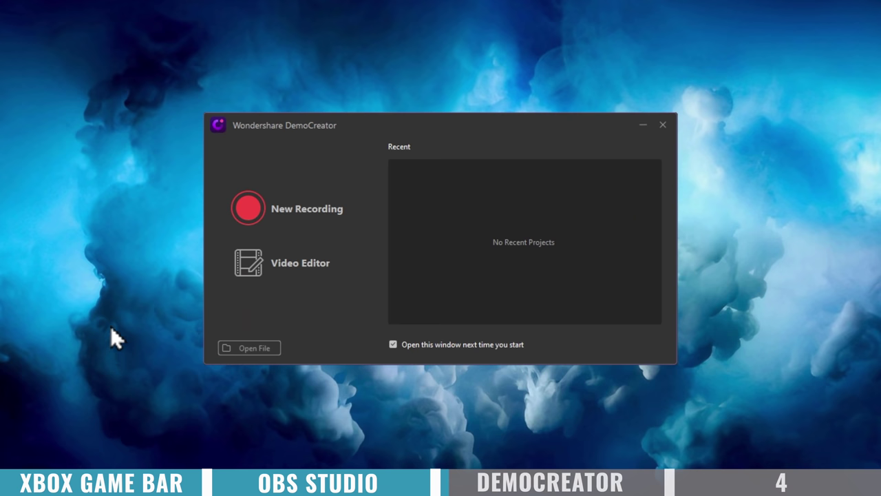
- Switch to Wondershare DemoCreator, start a new recording setup, set screen capture to Full screen and check the frame rate choices
{"action": "left_click", "coordinate": [272, 214]}
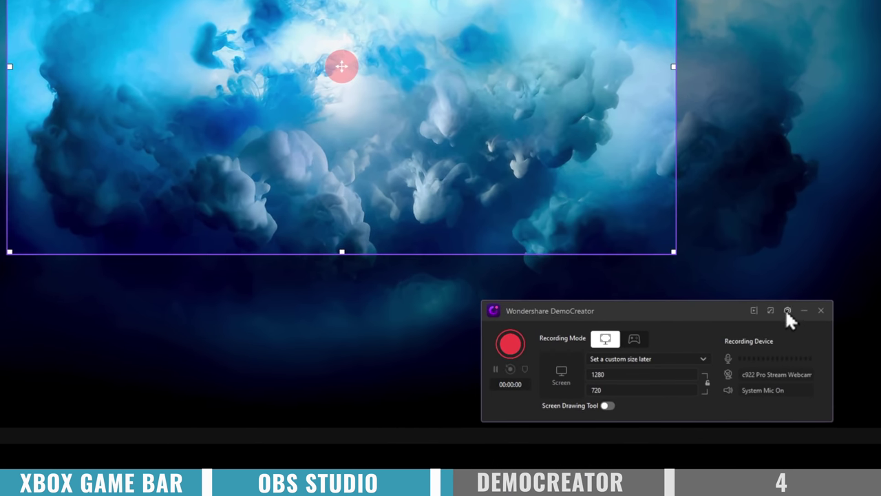
{"action": "left_click", "coordinate": [788, 310]}
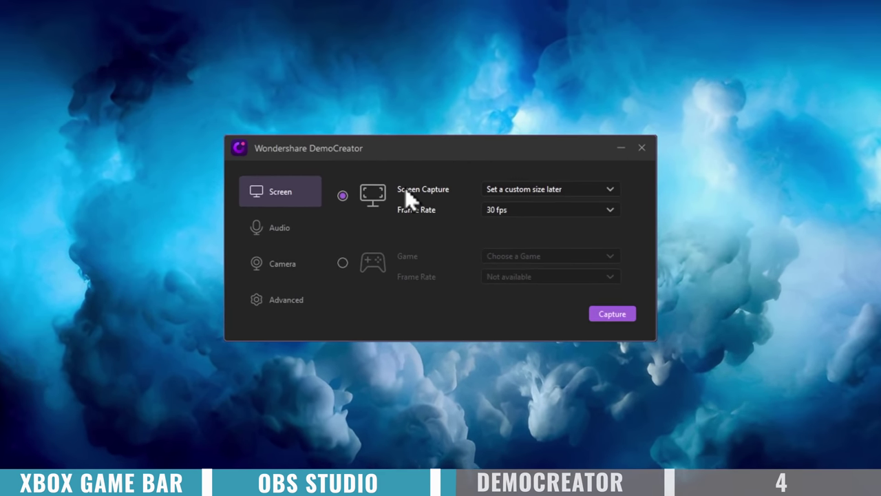
{"action": "left_click", "coordinate": [532, 190]}
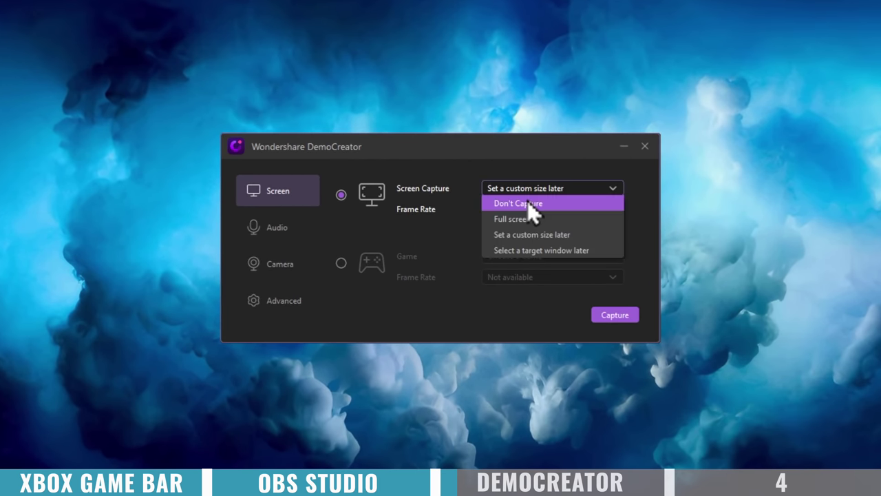
{"action": "left_click", "coordinate": [592, 219]}
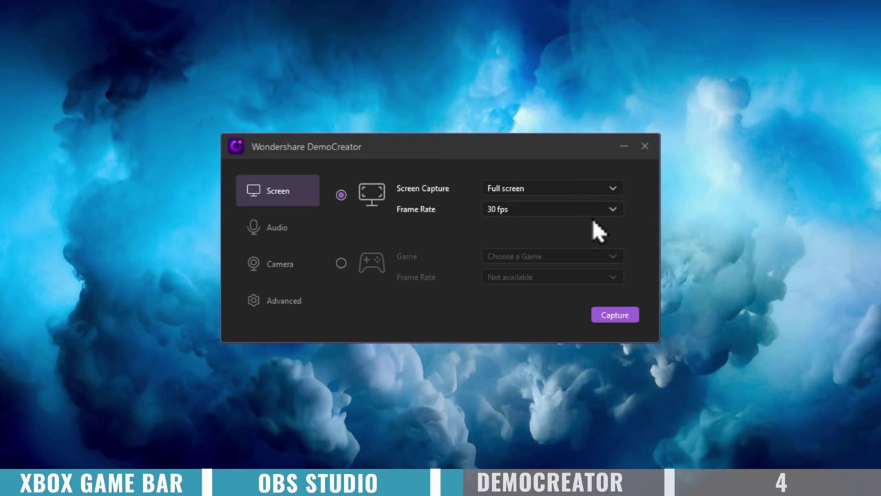
{"action": "left_click", "coordinate": [531, 213]}
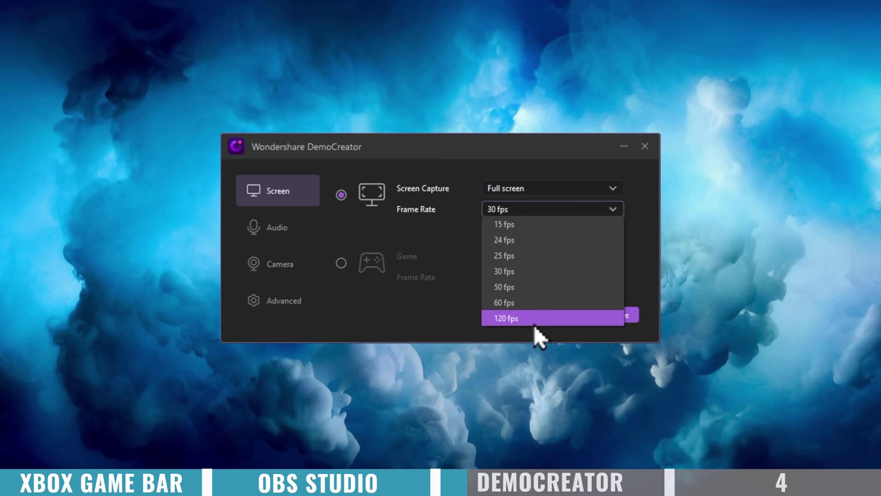
{"action": "left_click", "coordinate": [365, 219]}
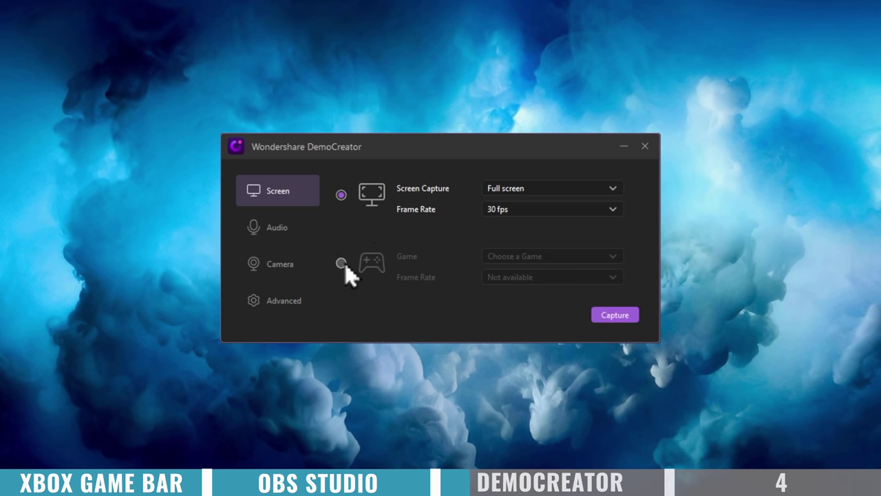
- Review the computer audio and microphone options in the recording's audio settings
{"action": "left_click", "coordinate": [271, 237]}
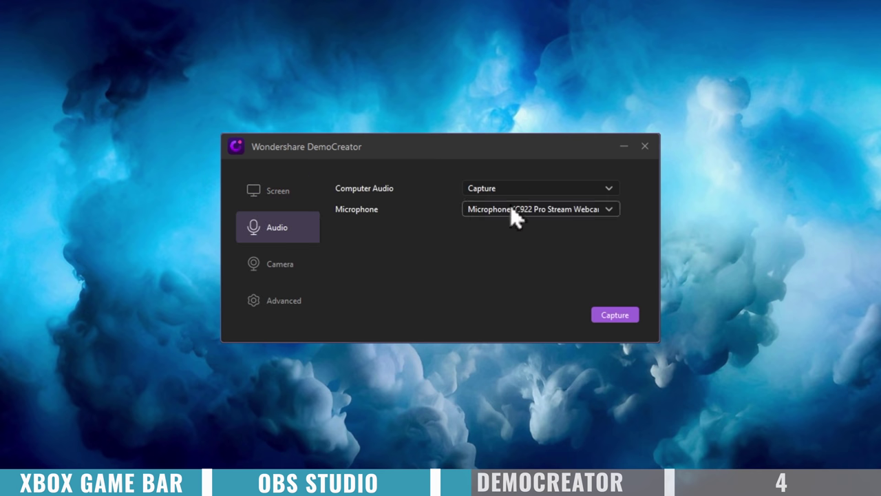
{"action": "left_click", "coordinate": [529, 189]}
{"action": "left_click", "coordinate": [523, 219]}
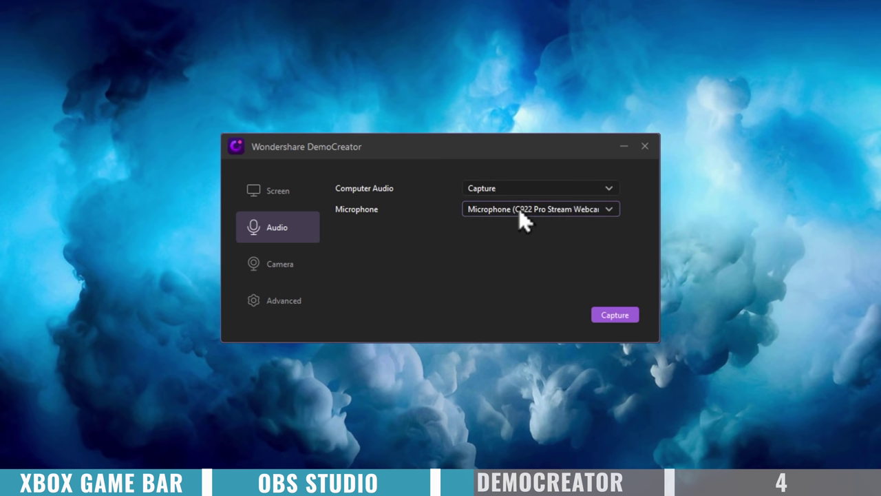
- Set the recording camera to the c922 Pro Stream Webcam and check its available resolutions
{"action": "left_click", "coordinate": [276, 270]}
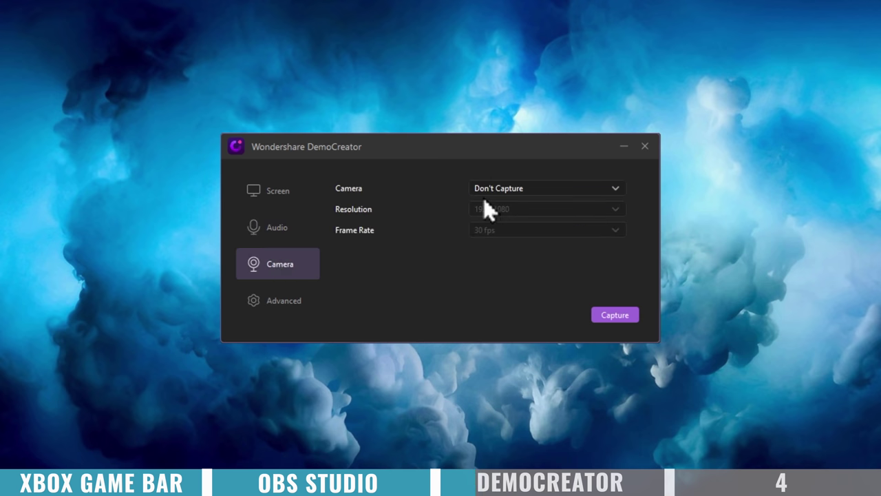
{"action": "left_click", "coordinate": [527, 194]}
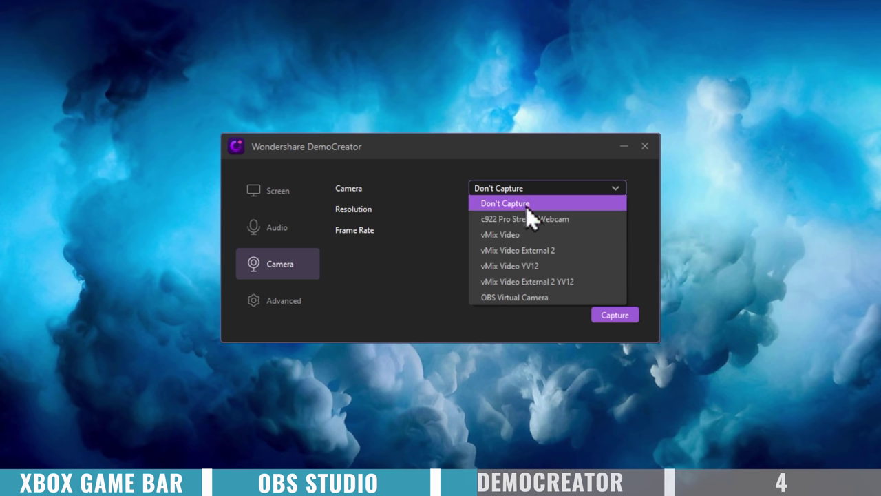
{"action": "left_click", "coordinate": [451, 295]}
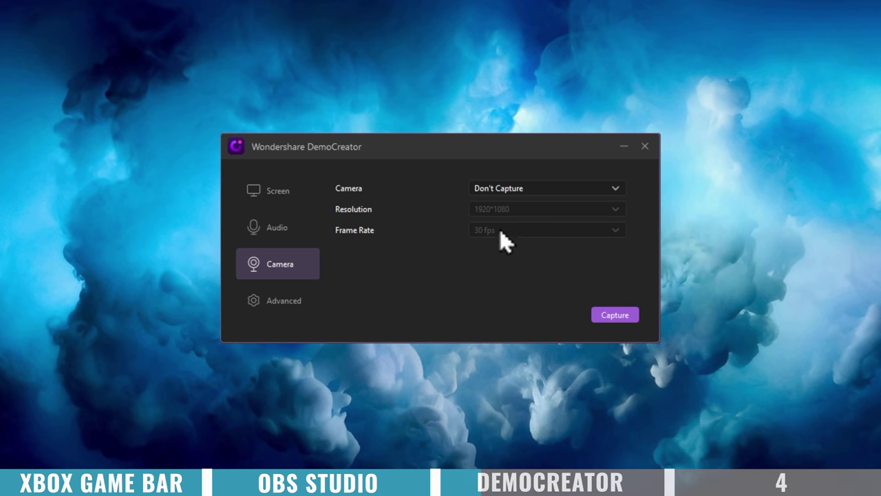
{"action": "left_click", "coordinate": [528, 188]}
{"action": "left_click", "coordinate": [517, 223]}
{"action": "left_click", "coordinate": [578, 217]}
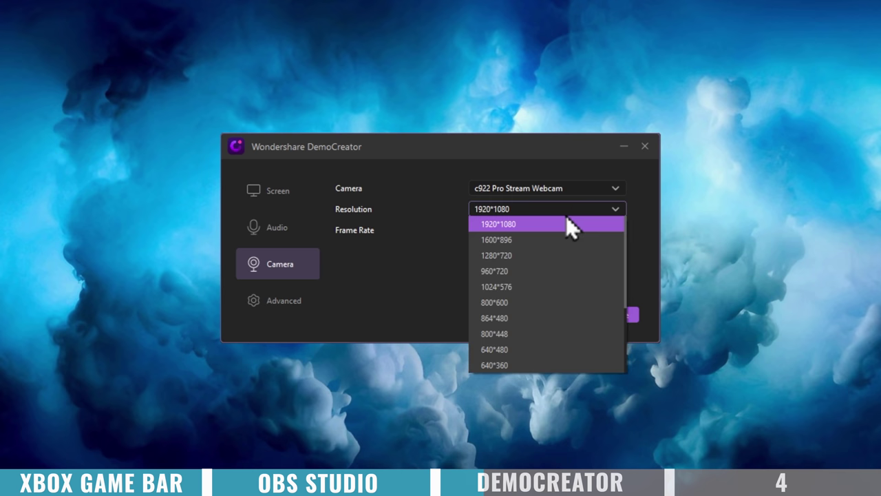
{"action": "left_click", "coordinate": [452, 256]}
- Review the advanced recording settings, covering the general options, AVC/H.264 encoding quality and shortcut keys
{"action": "left_click", "coordinate": [306, 288]}
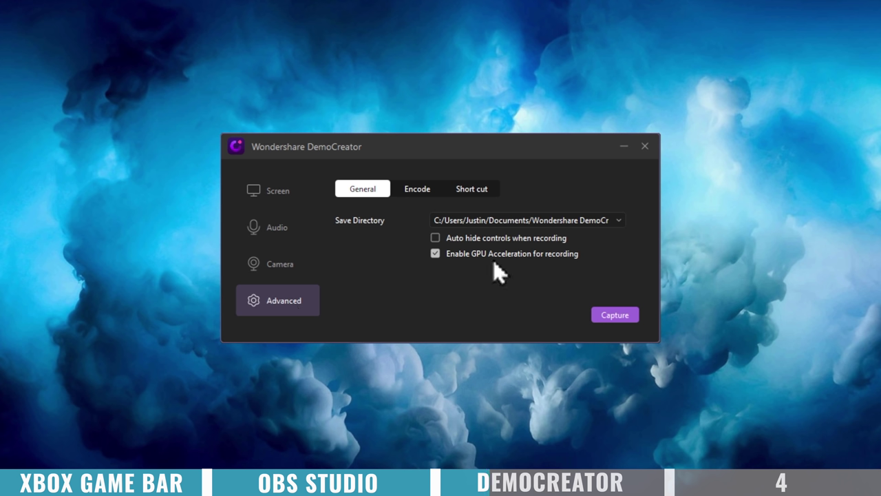
{"action": "left_click", "coordinate": [425, 197]}
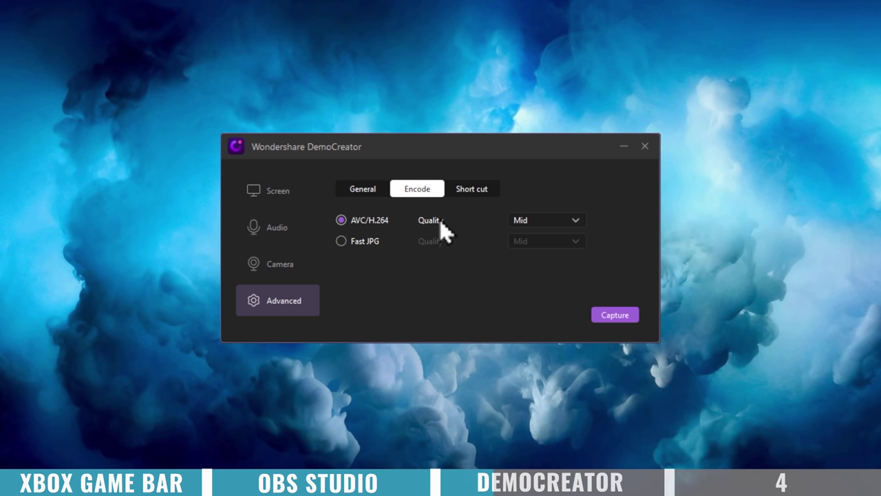
{"action": "left_click", "coordinate": [537, 224]}
{"action": "left_click", "coordinate": [555, 236]}
{"action": "left_click", "coordinate": [463, 193]}
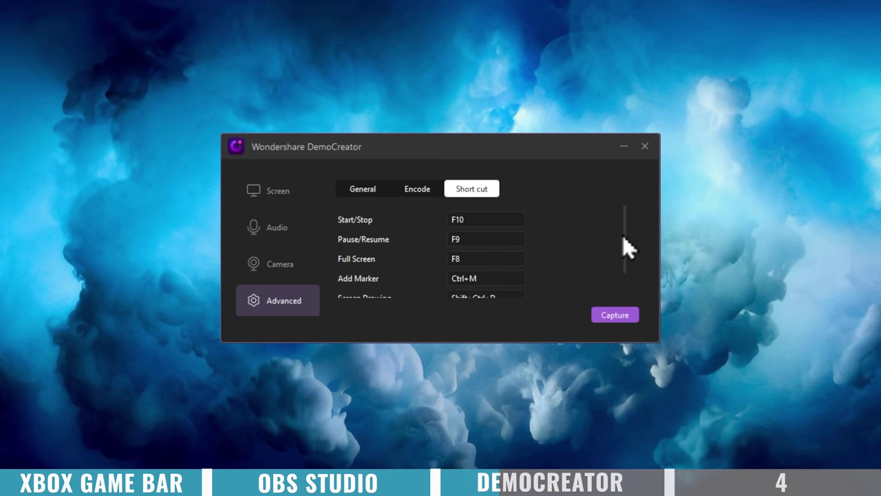
- Accept the capture settings, start the full-screen recording with webcam and turn on the Screen Drawing Tool
{"action": "left_click", "coordinate": [615, 314]}
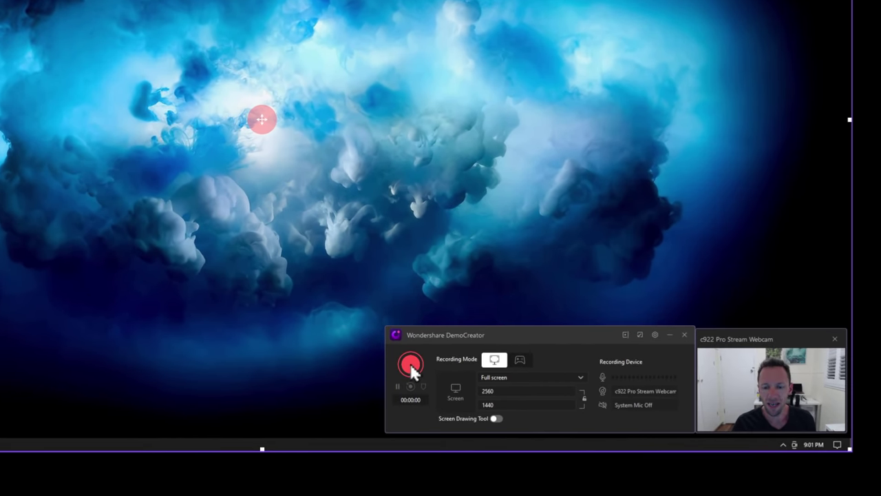
{"action": "left_click", "coordinate": [411, 367]}
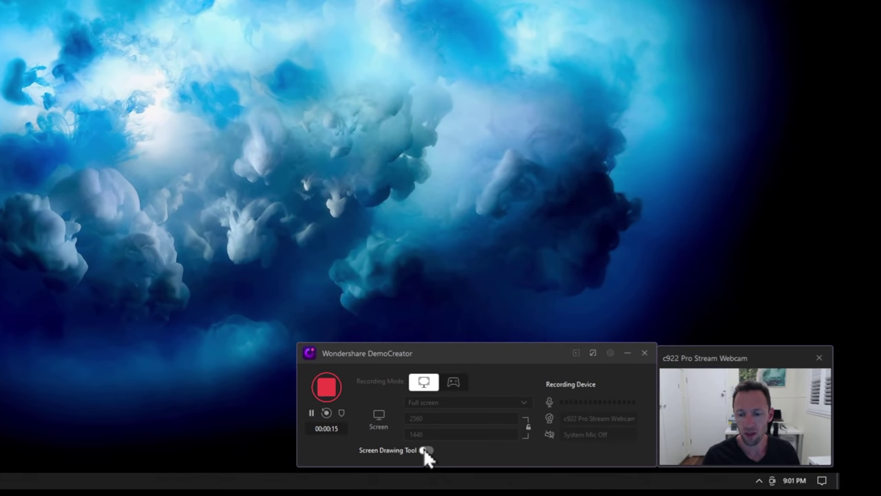
{"action": "left_click", "coordinate": [424, 449]}
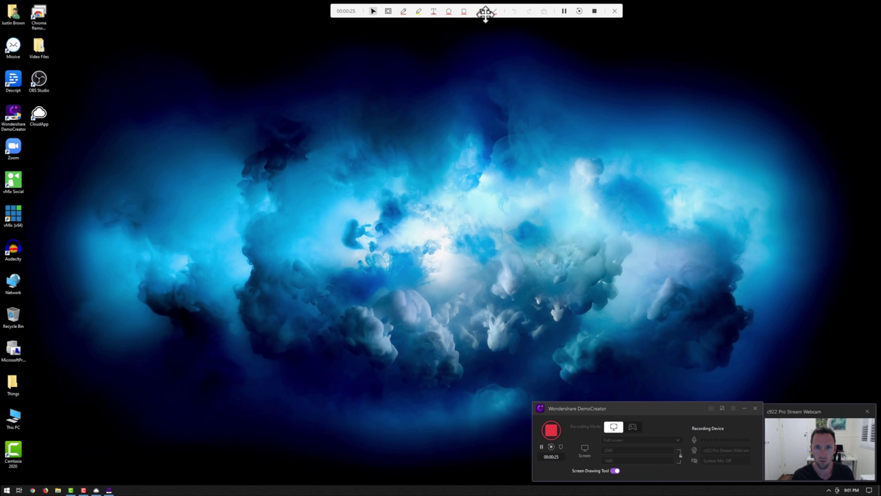
- Draw a red arrow pointing diagonally down-left across the desktop's upper middle and stop the recording
{"action": "left_click", "coordinate": [480, 12]}
{"action": "mouse_move", "coordinate": [556, 60]}
{"action": "left_mouse_down"}
{"action": "mouse_move", "coordinate": [420, 184]}
{"action": "mouse_move", "coordinate": [441, 207]}
{"action": "mouse_move", "coordinate": [428, 178]}
{"action": "left_mouse_up"}
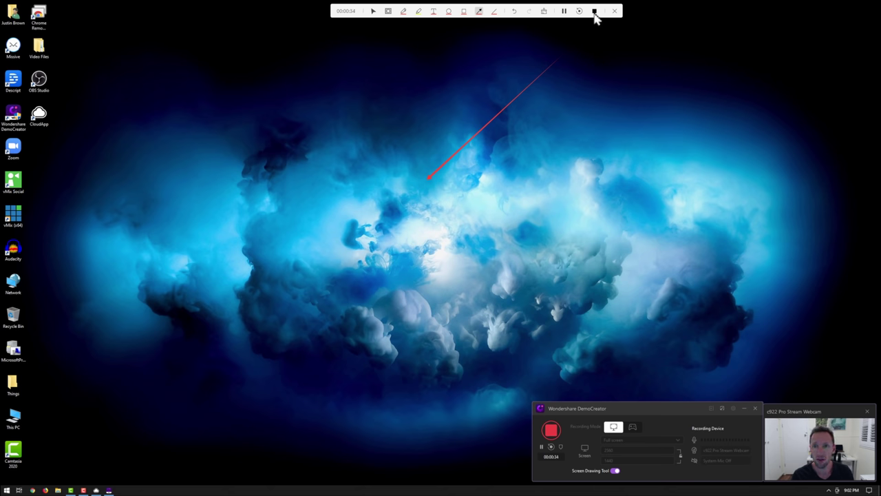
{"action": "left_click", "coordinate": [595, 12]}
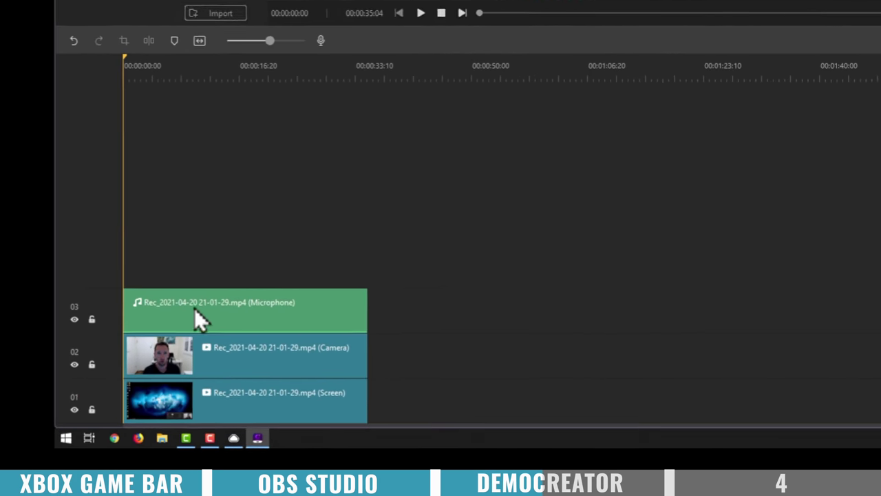
- Select the recording's microphone clip on track 03 of the timeline
{"action": "left_click", "coordinate": [217, 310]}
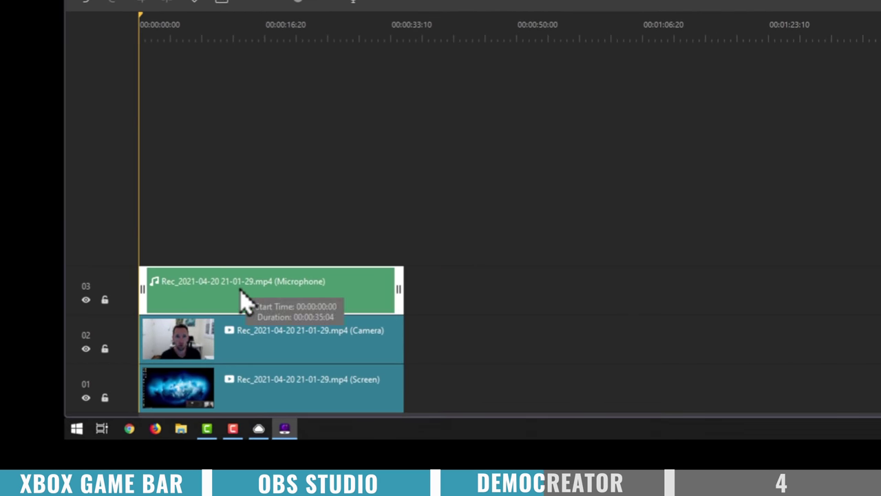
- Try shifting the camera clip on track 02 to a later start time, independently of the microphone and screen clips
{"action": "left_click_drag", "start_coordinate": [243, 300], "coordinate": [216, 299]}
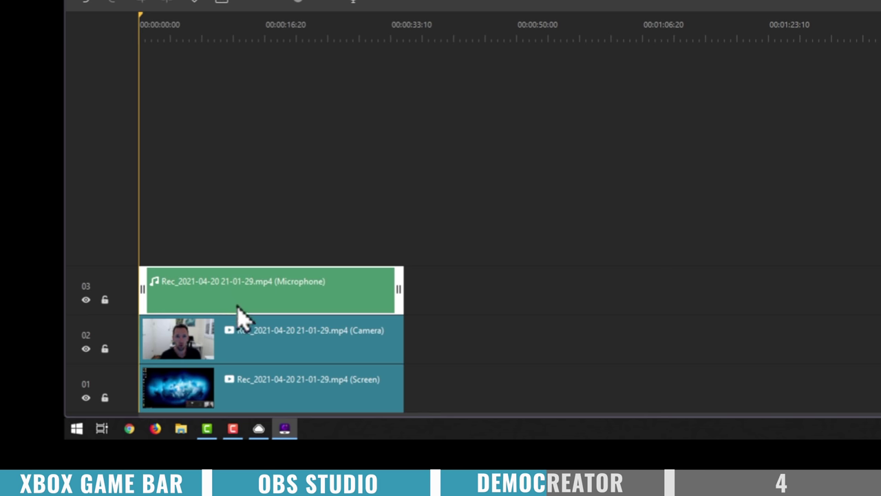
{"action": "left_click", "coordinate": [248, 339]}
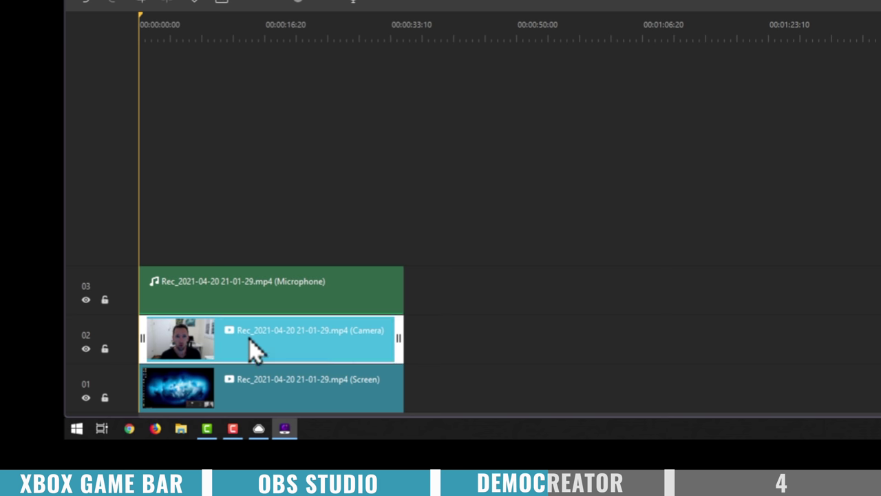
{"action": "left_click_drag", "start_coordinate": [250, 339], "coordinate": [324, 357]}
{"action": "left_click", "coordinate": [274, 405]}
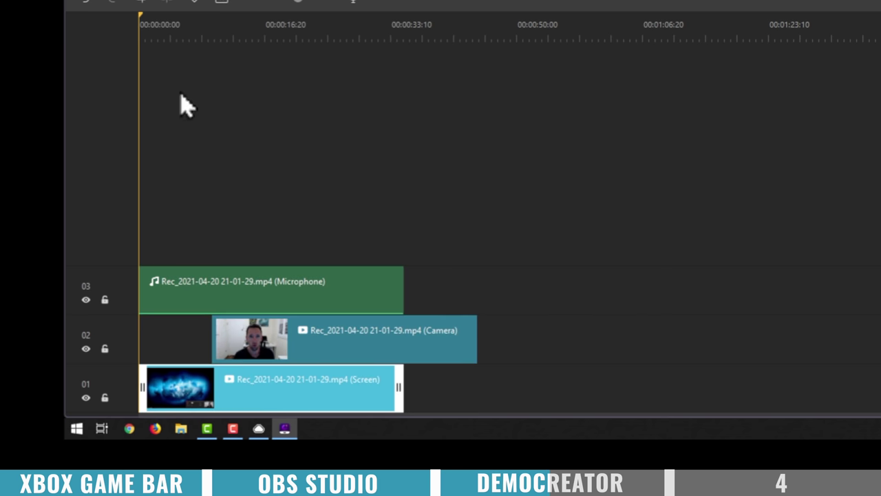
- Enlarge the camera clip to 134% scale and centre it over the frame at X 1.3, Y 1.1
{"action": "left_click", "coordinate": [262, 354]}
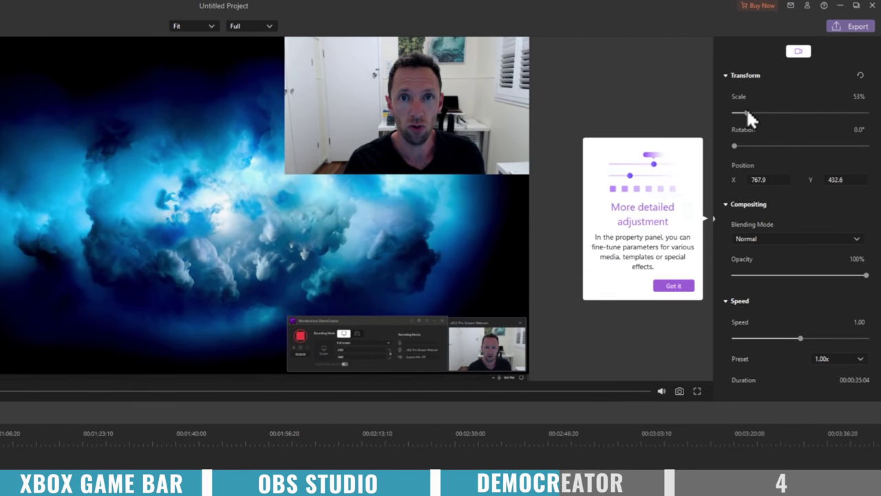
{"action": "left_click_drag", "start_coordinate": [750, 109], "coordinate": [759, 114]}
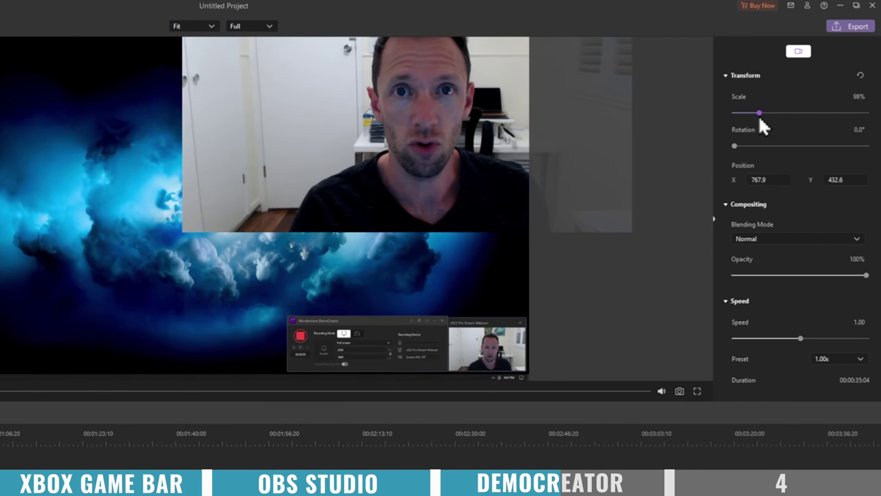
{"action": "left_click", "coordinate": [393, 157]}
{"action": "left_click_drag", "start_coordinate": [431, 78], "coordinate": [248, 176]}
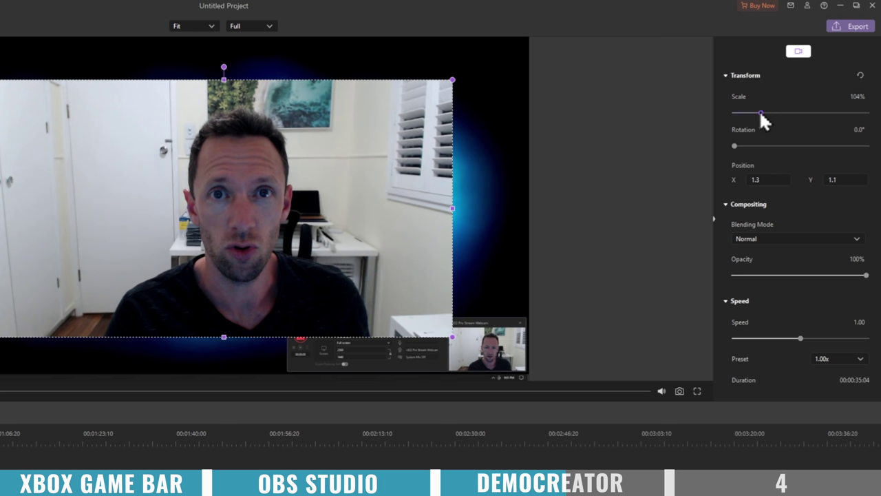
{"action": "left_click_drag", "start_coordinate": [759, 112], "coordinate": [769, 112]}
- Split the camera clip on track 02 at 00:00:06:25
{"action": "left_click_drag", "start_coordinate": [38, 292], "coordinate": [60, 292]}
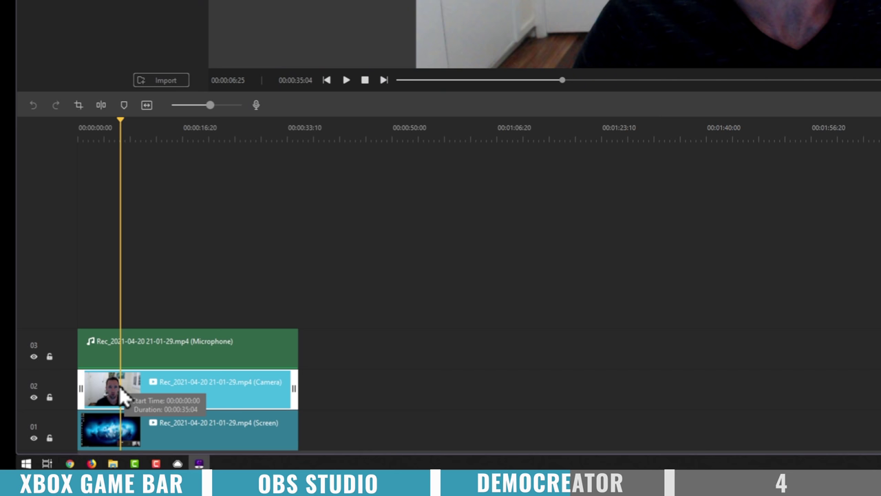
{"action": "right_click", "coordinate": [122, 389]}
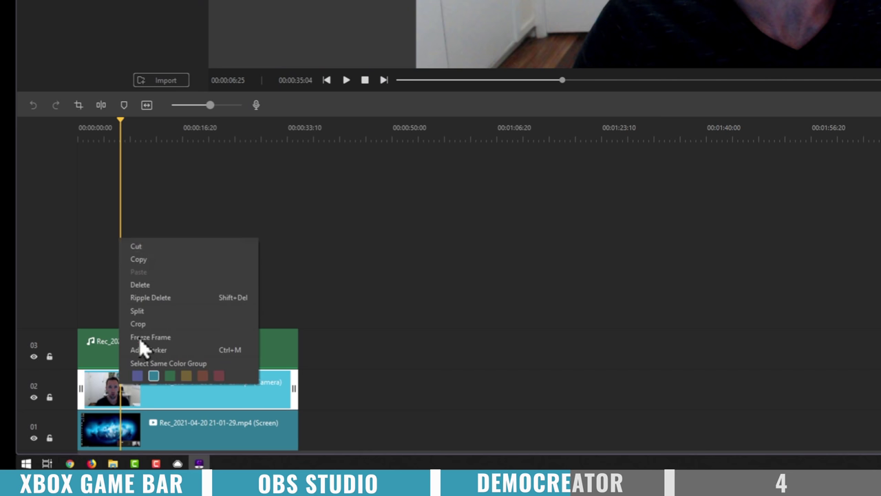
{"action": "left_click", "coordinate": [148, 311]}
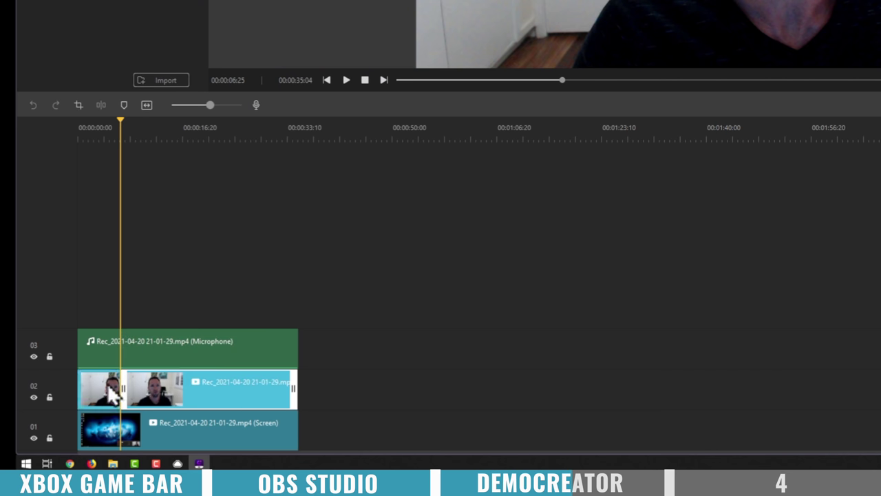
- Shrink the second part of the camera clip to 34%, place it in the frame's lower-left corner at X -890.9, Y -467.3, and play it
{"action": "left_click_drag", "start_coordinate": [129, 127], "coordinate": [138, 128]}
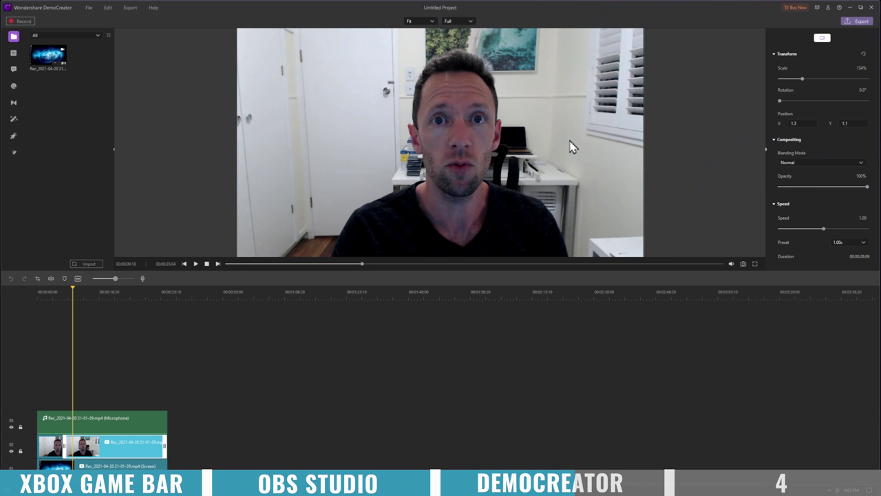
{"action": "left_click", "coordinate": [604, 136]}
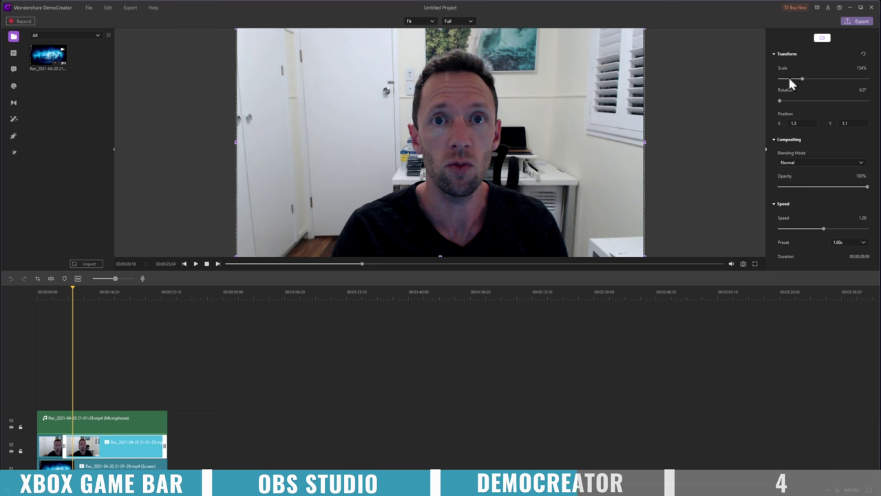
{"action": "left_click_drag", "start_coordinate": [790, 79], "coordinate": [788, 80]}
{"action": "left_click_drag", "start_coordinate": [439, 134], "coordinate": [313, 205]}
{"action": "key", "text": "space"}
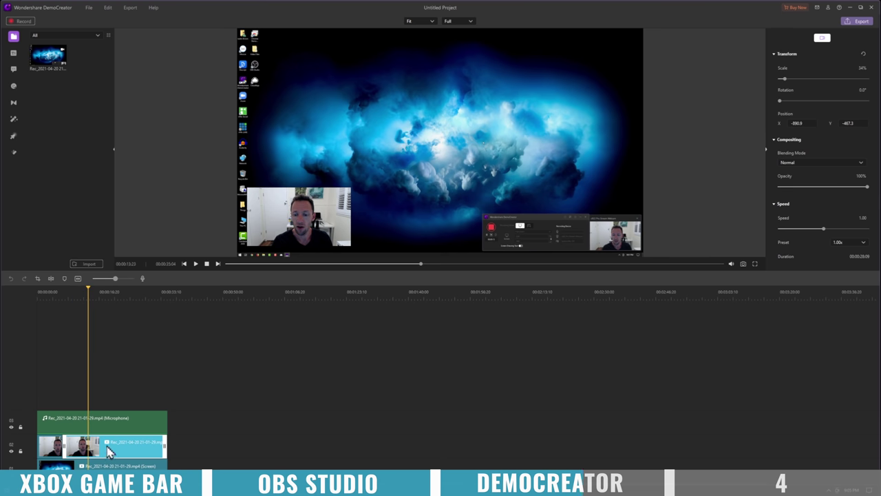
- Delete the second part of the camera clip and scrub across the cut from the webcam to the screen recording
{"action": "key", "text": "Delete"}
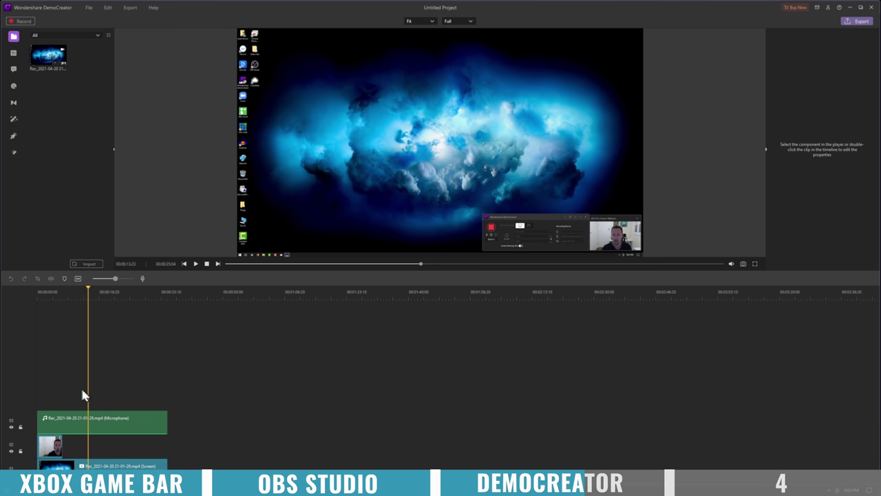
{"action": "left_click_drag", "start_coordinate": [53, 293], "coordinate": [100, 301]}
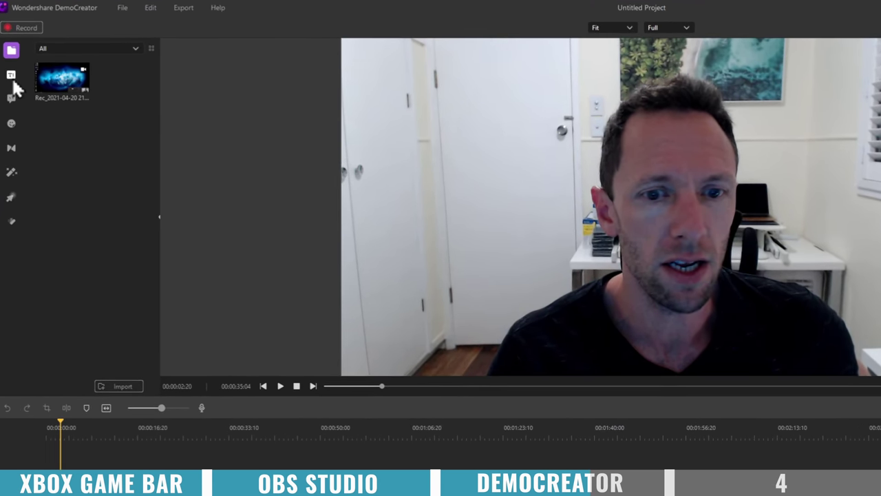
- Add the Dialog Box 1 callout from the annotations to the video and place it in the frame's upper-left area
{"action": "left_click", "coordinate": [12, 77]}
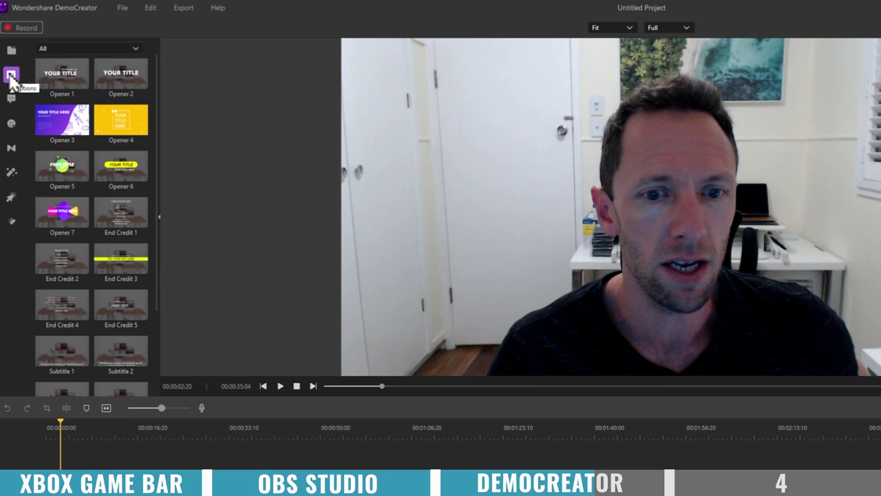
{"action": "left_click", "coordinate": [11, 98]}
{"action": "left_click_drag", "start_coordinate": [117, 86], "coordinate": [461, 109]}
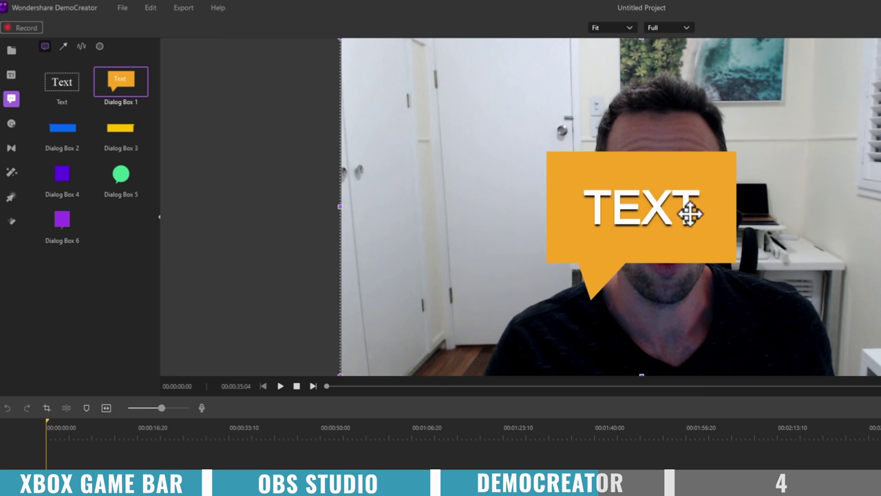
{"action": "left_click_drag", "start_coordinate": [687, 242], "coordinate": [567, 163]}
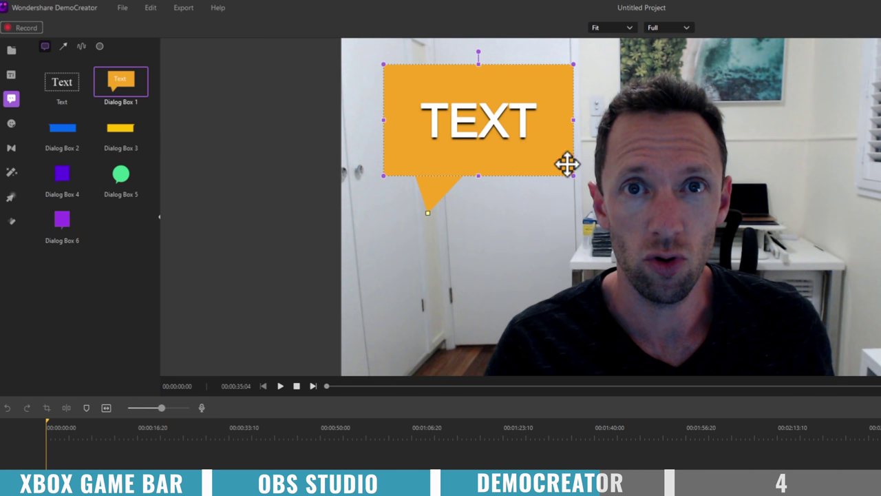
- Replace the callout's text with "fdhfdah" and shrink the callout toward its upper-left corner
{"action": "double_click", "coordinate": [522, 133]}
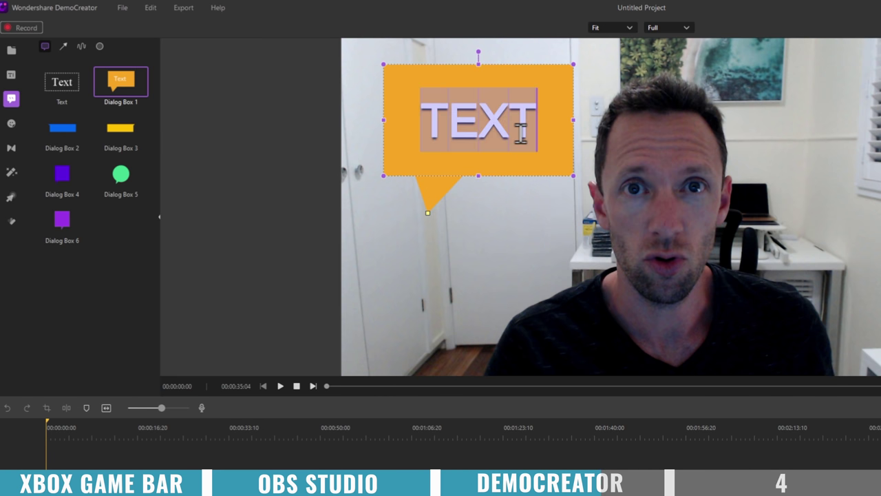
{"action": "type", "text": "fdhfdah"}
{"action": "left_click_drag", "start_coordinate": [575, 174], "coordinate": [457, 115]}
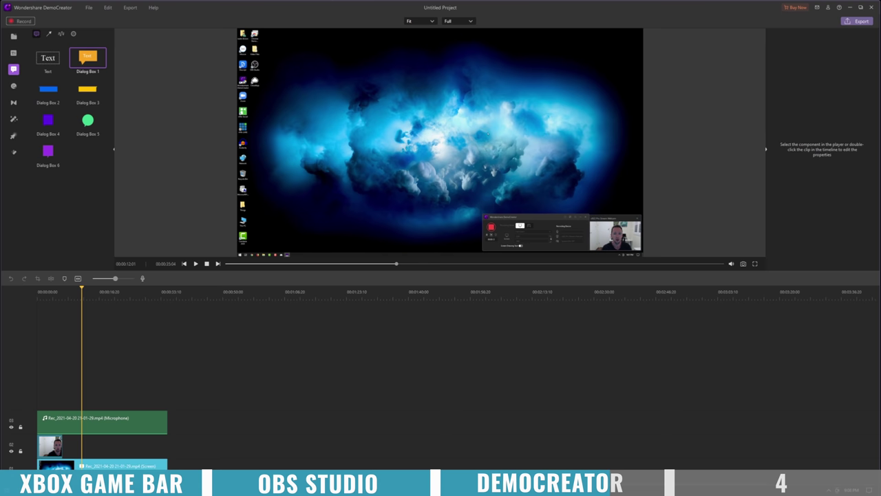
- Apply the Cursor Highlight effect to the screen clip on track 01 and set its cursor scale to 324%
{"action": "left_click", "coordinate": [103, 465]}
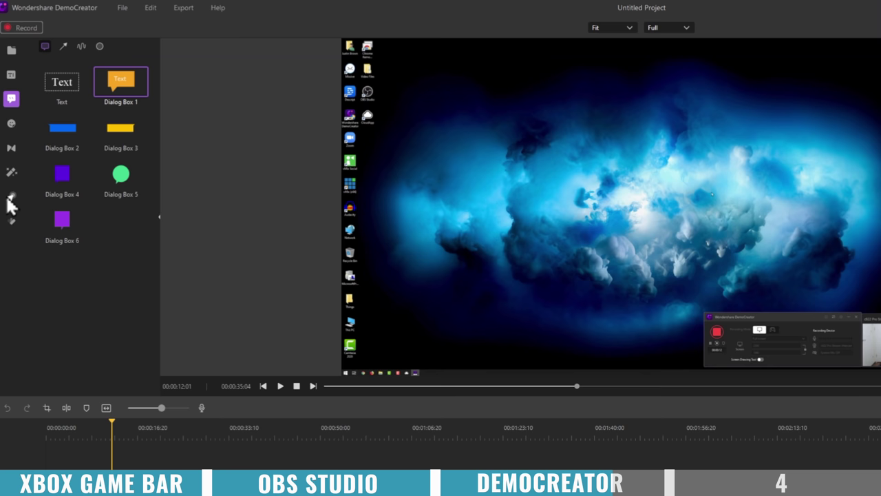
{"action": "left_click", "coordinate": [11, 198]}
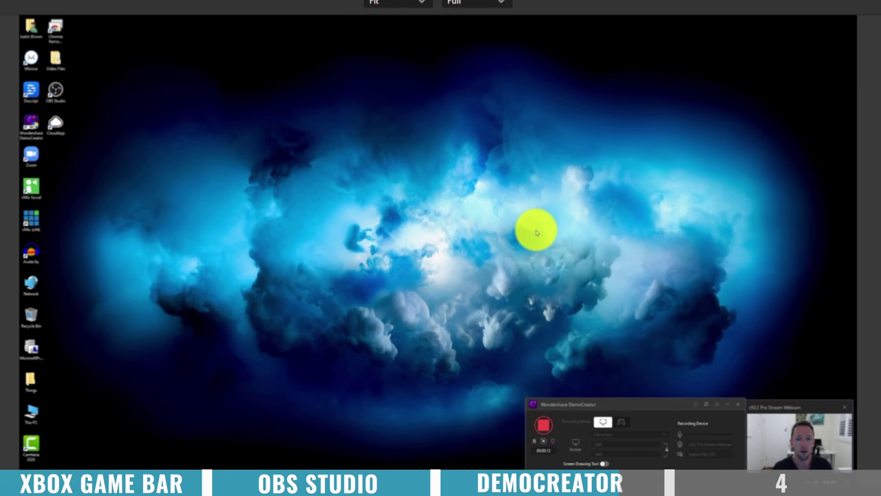
{"action": "left_click", "coordinate": [604, 463]}
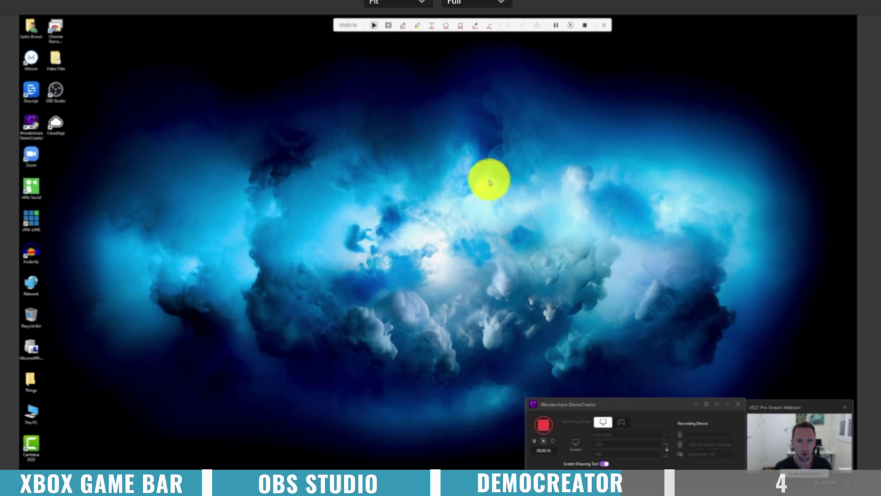
{"action": "left_click", "coordinate": [474, 26]}
{"action": "mouse_move", "coordinate": [546, 73]}
{"action": "left_mouse_down"}
{"action": "mouse_move", "coordinate": [415, 191]}
{"action": "mouse_move", "coordinate": [425, 196]}
{"action": "left_mouse_up"}
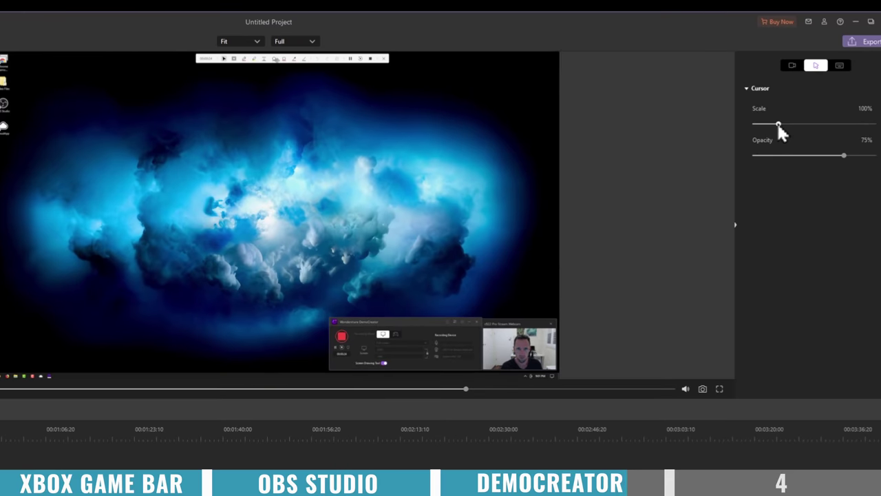
{"action": "left_click_drag", "start_coordinate": [779, 124], "coordinate": [799, 124]}
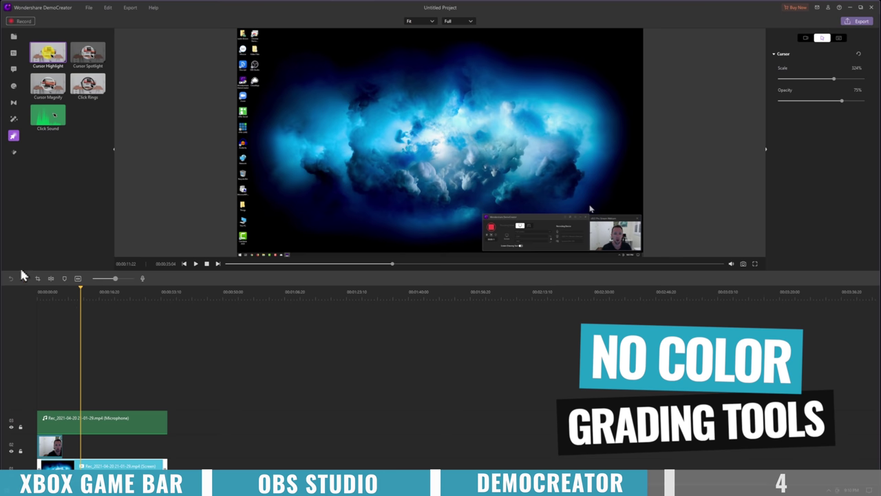
- Scrub from the opening webcam section of the timeline toward the screen recording to review the edit
{"action": "left_click", "coordinate": [51, 293]}
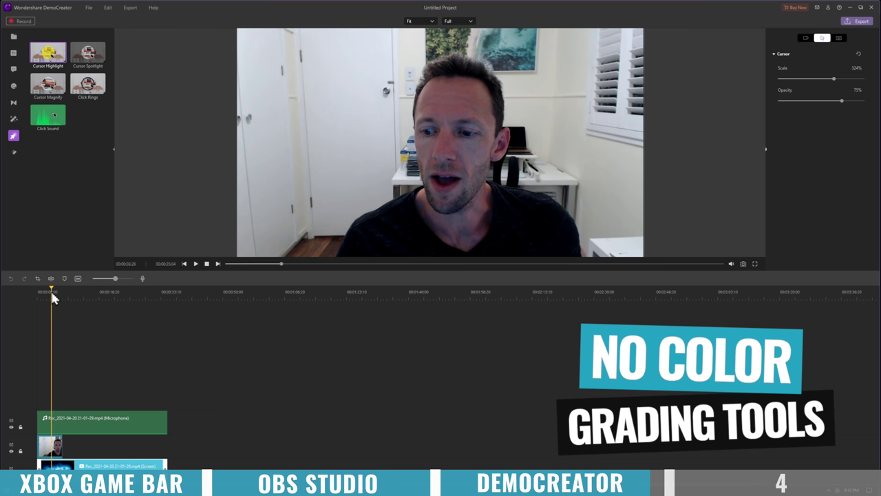
{"action": "left_click_drag", "start_coordinate": [52, 295], "coordinate": [69, 292]}
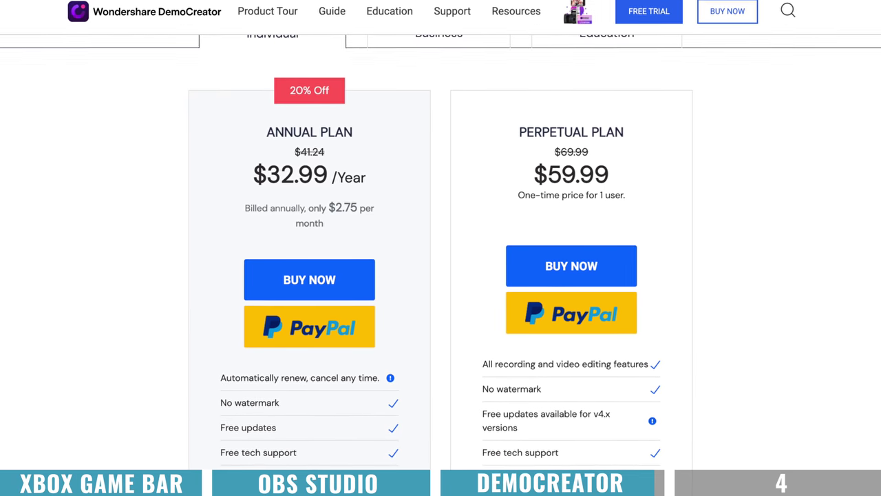